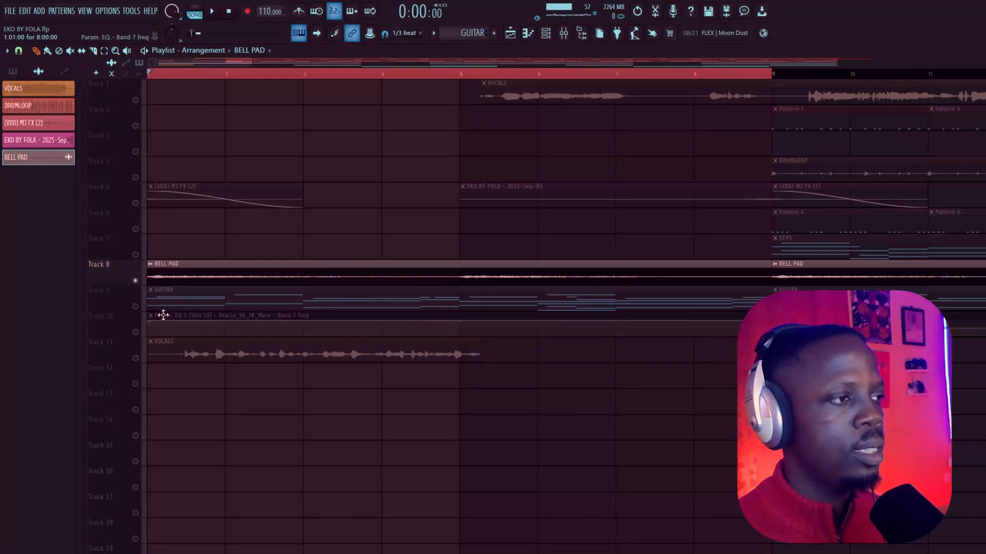
Solo the GUITAR track and examine the bank and program settings of both String Studio VS-2 instruments.
right_click(136, 307)
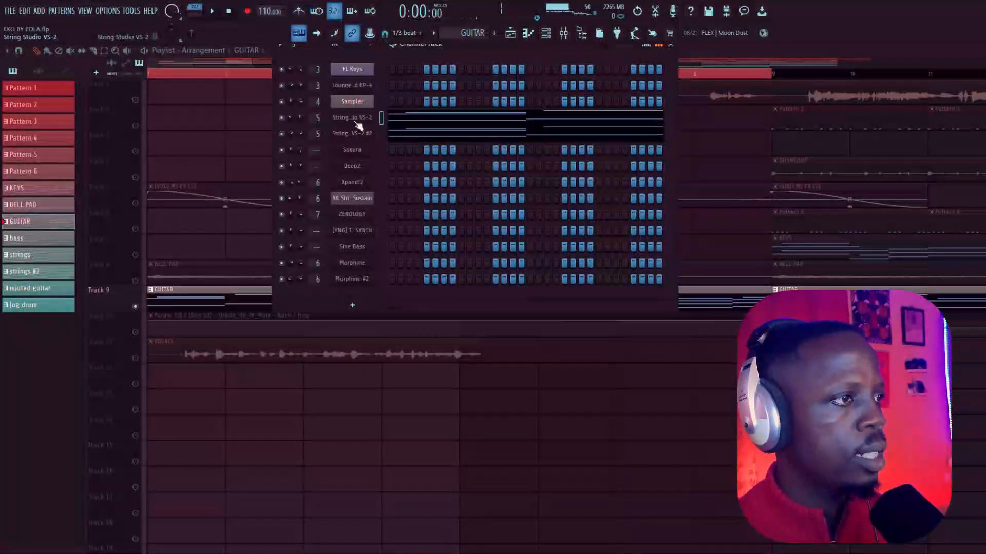
click(356, 121)
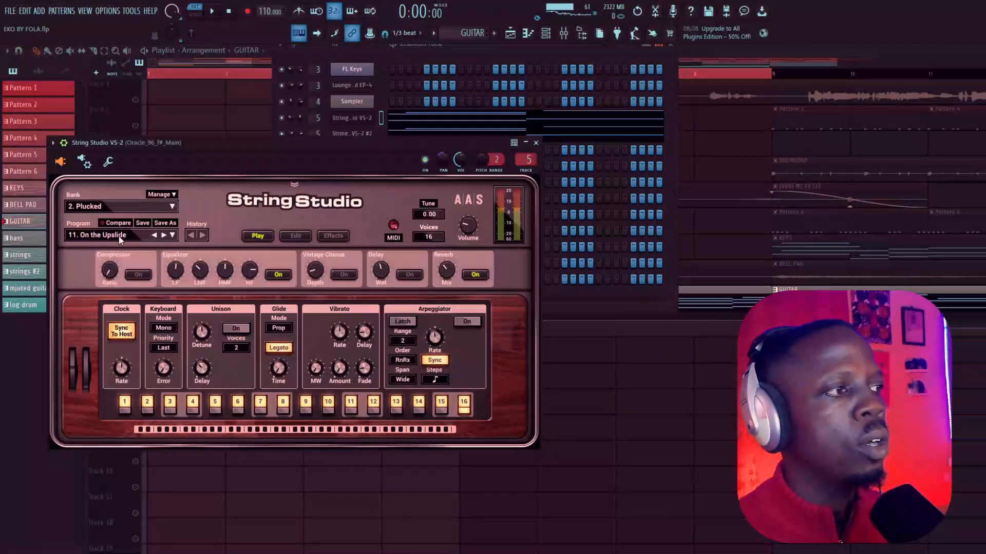
click(536, 143)
click(355, 136)
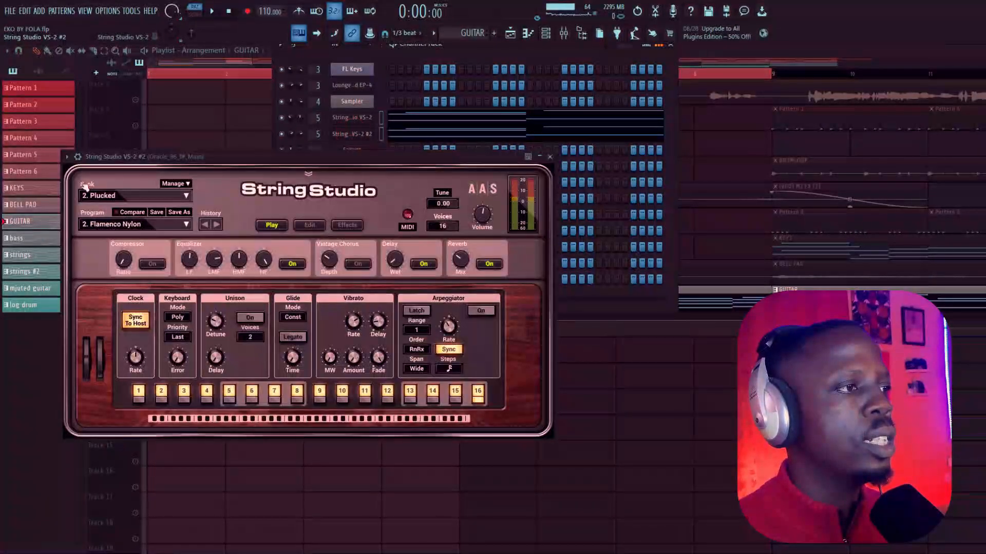
click(549, 159)
Examine the ZENOLOGY FX, Hardcore and first ValhallaVintageVerb effects on the guitar's mixer insert 5.
key(F9)
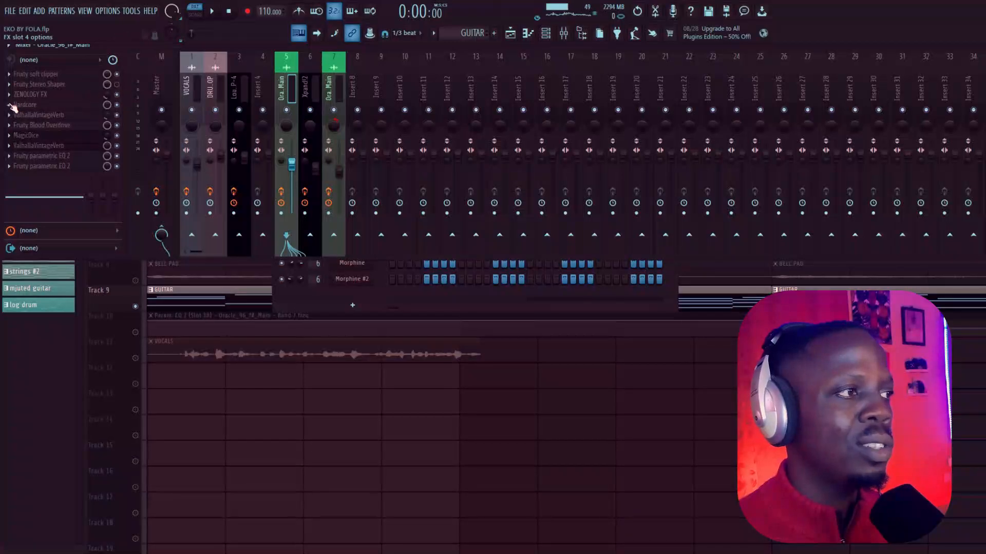
click(30, 97)
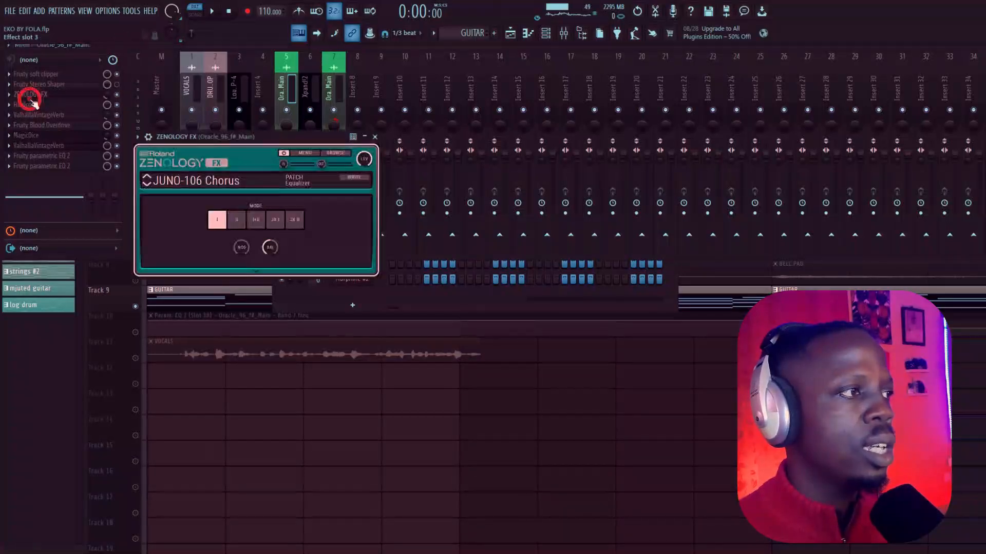
click(57, 105)
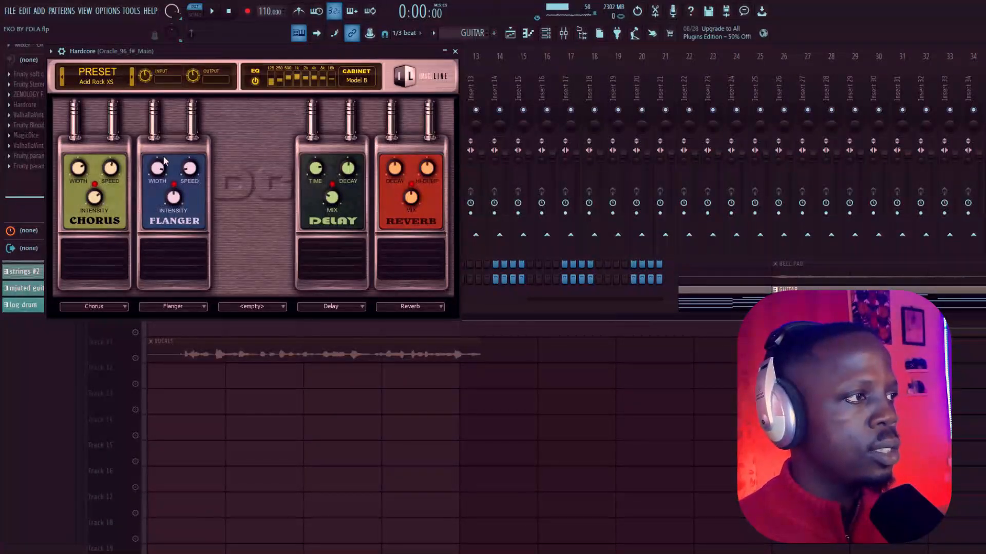
click(455, 51)
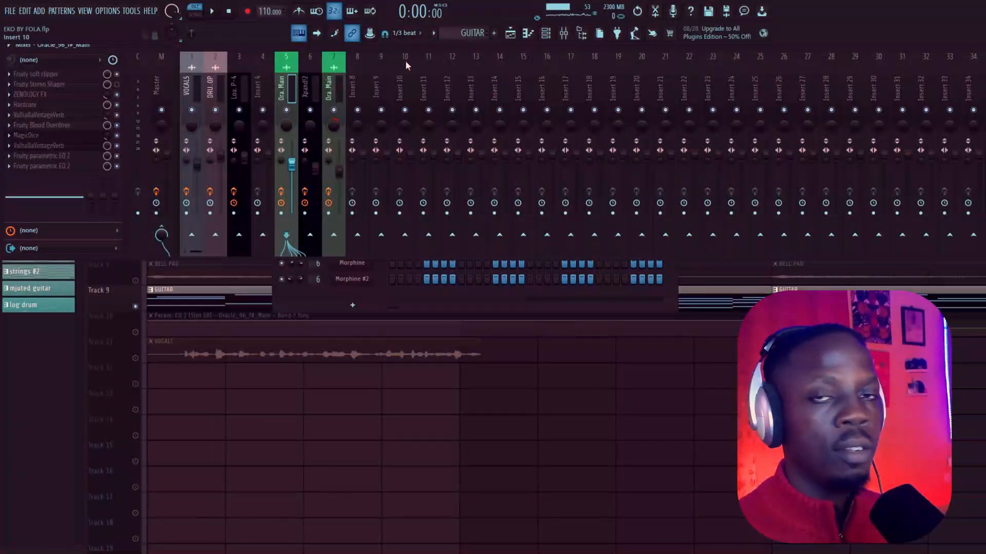
click(38, 118)
click(34, 115)
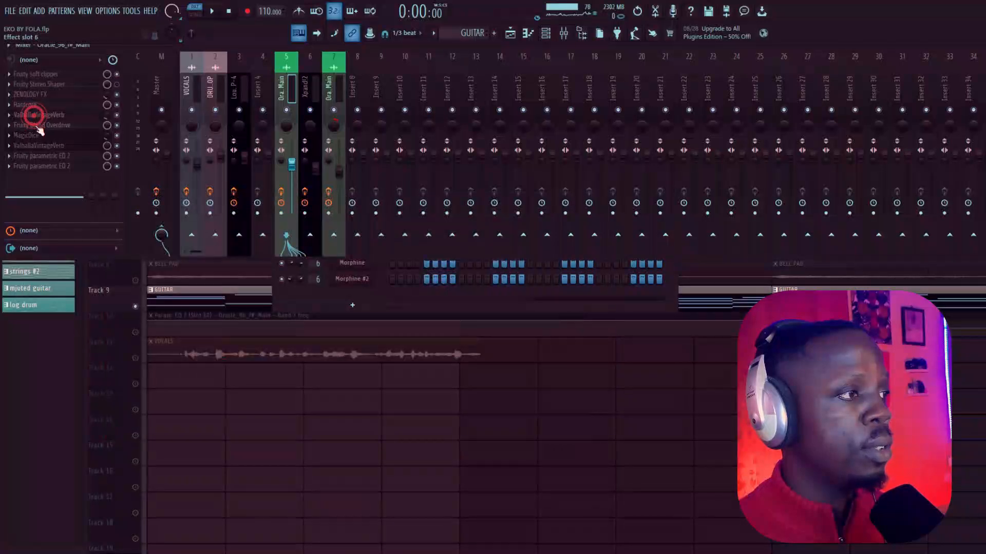
click(242, 115)
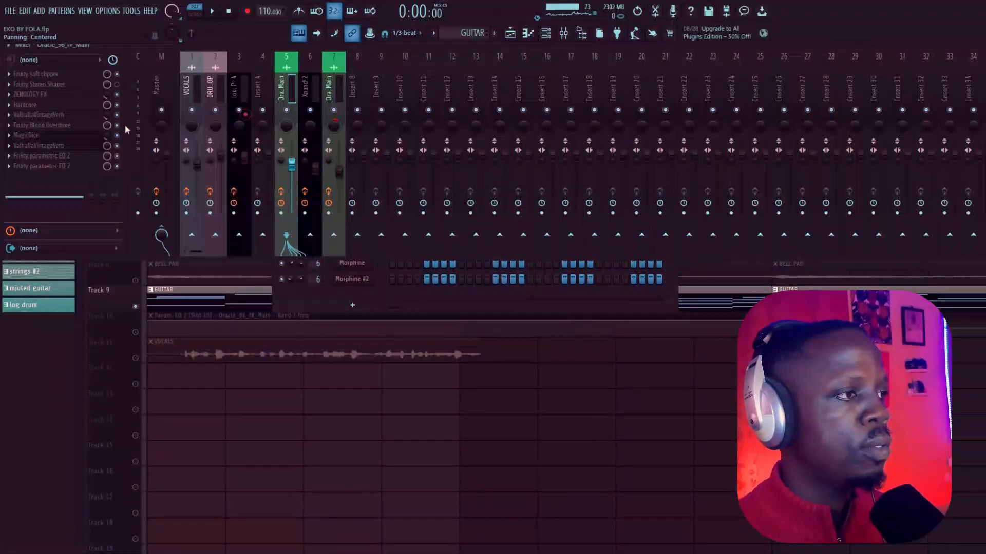
Examine MagicDice, the second ValhallaVintageVerb and both Fruity parametric EQ 2 effects on the guitar's mixer insert.
click(39, 136)
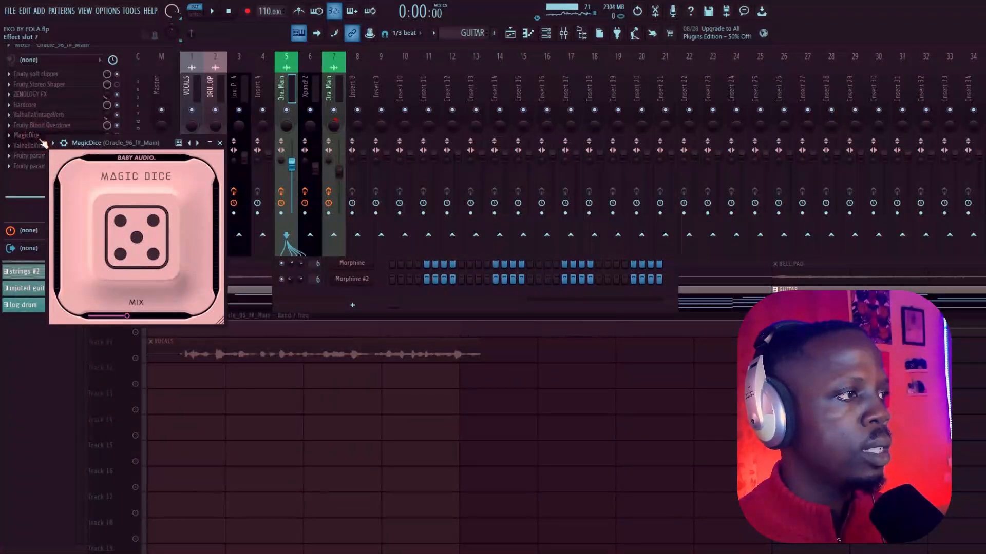
click(39, 137)
click(41, 146)
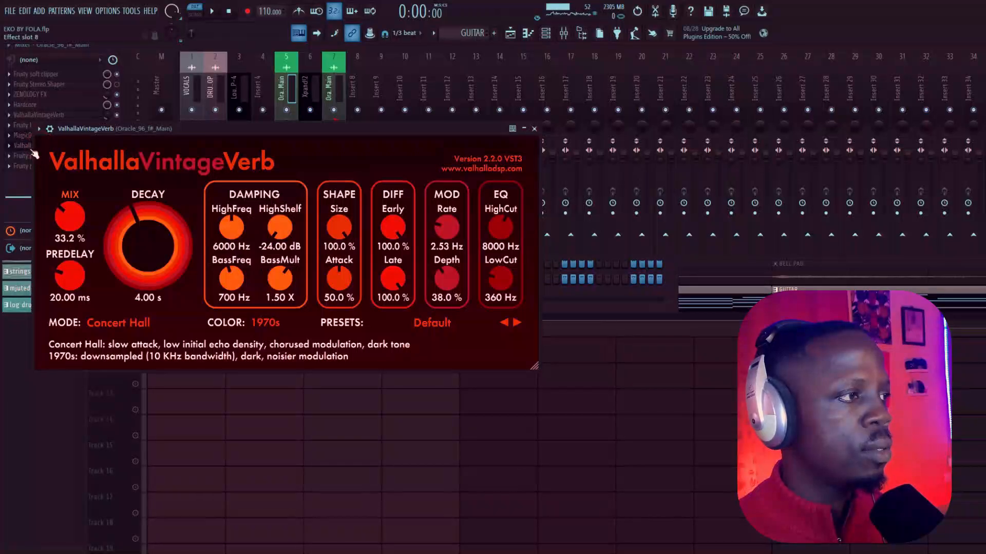
click(32, 156)
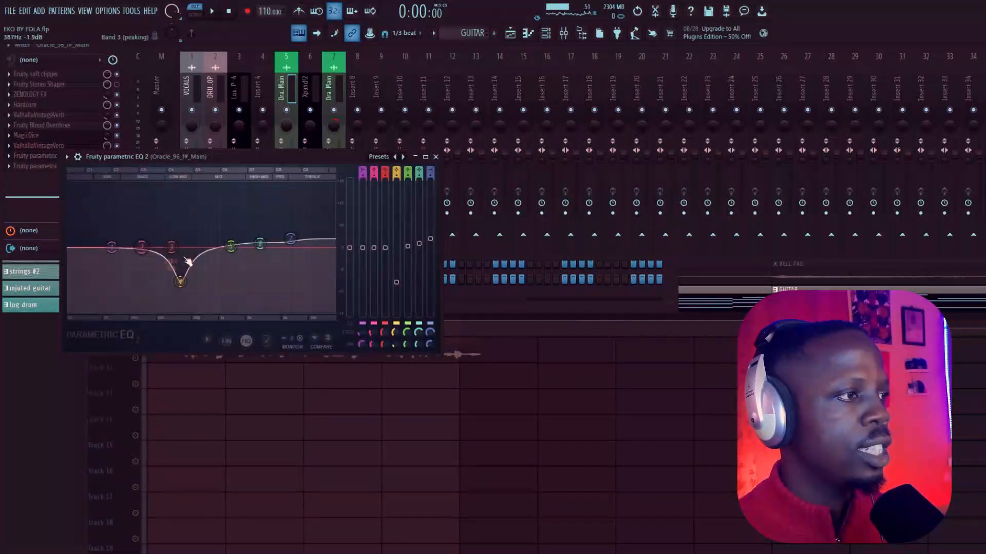
click(435, 157)
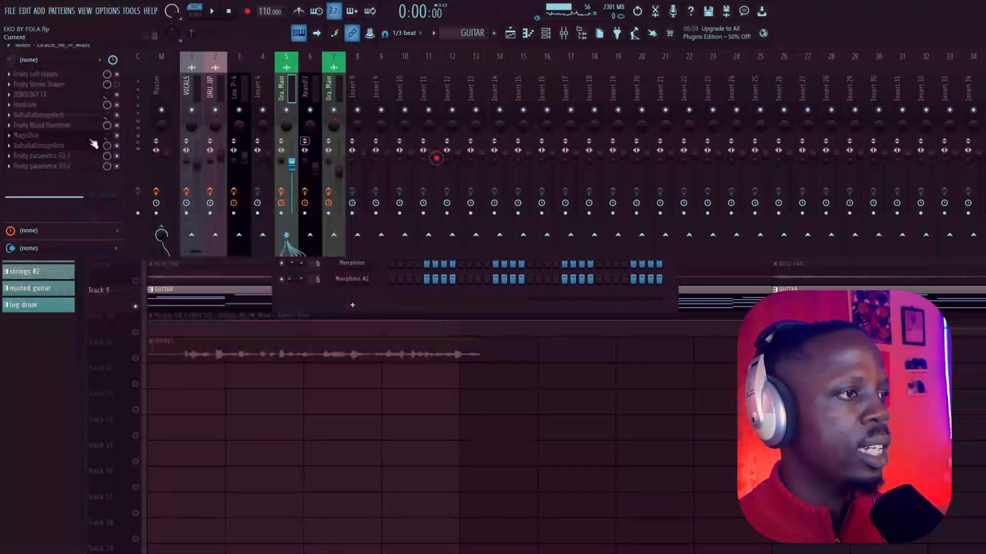
click(31, 168)
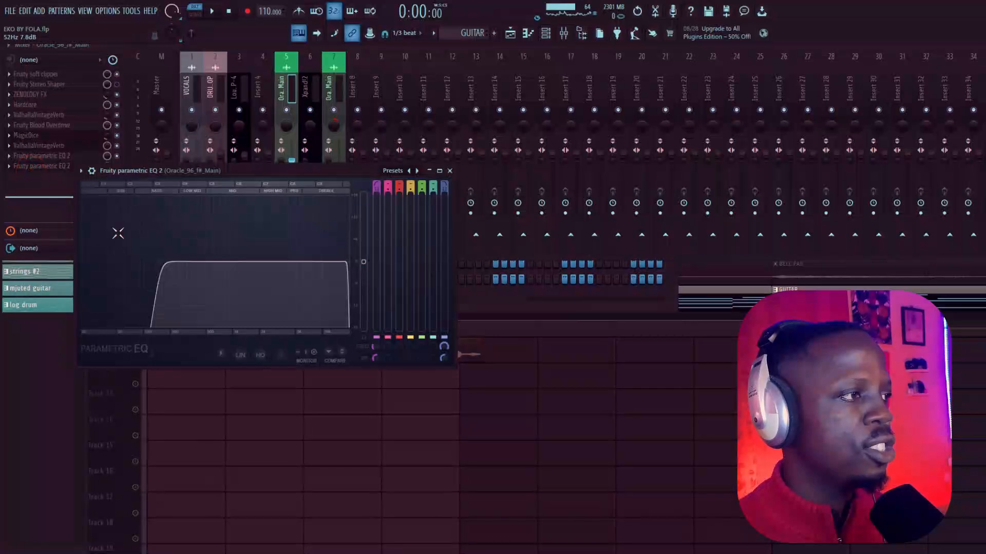
click(449, 170)
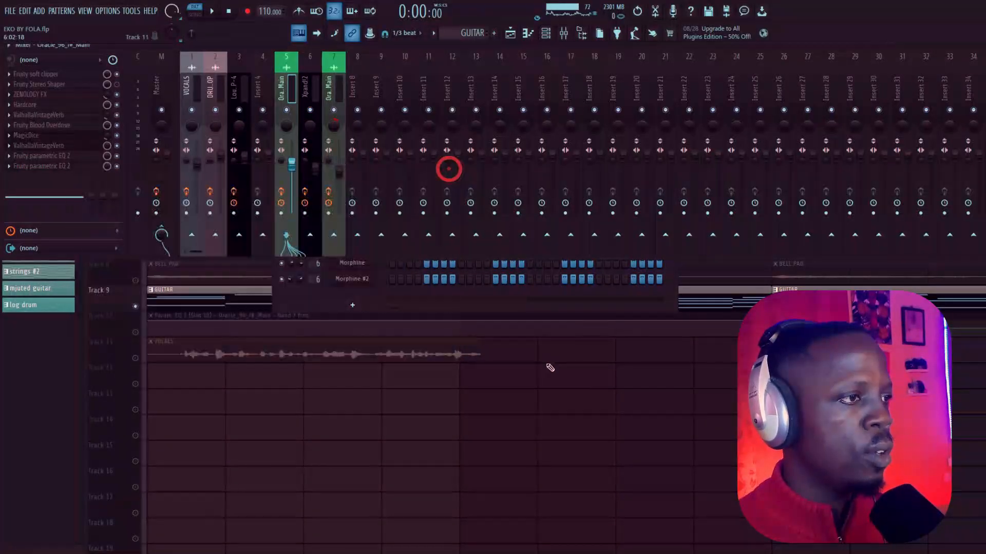
Return to the playlist and select a playback range that ends at bar 25.
key(F5)
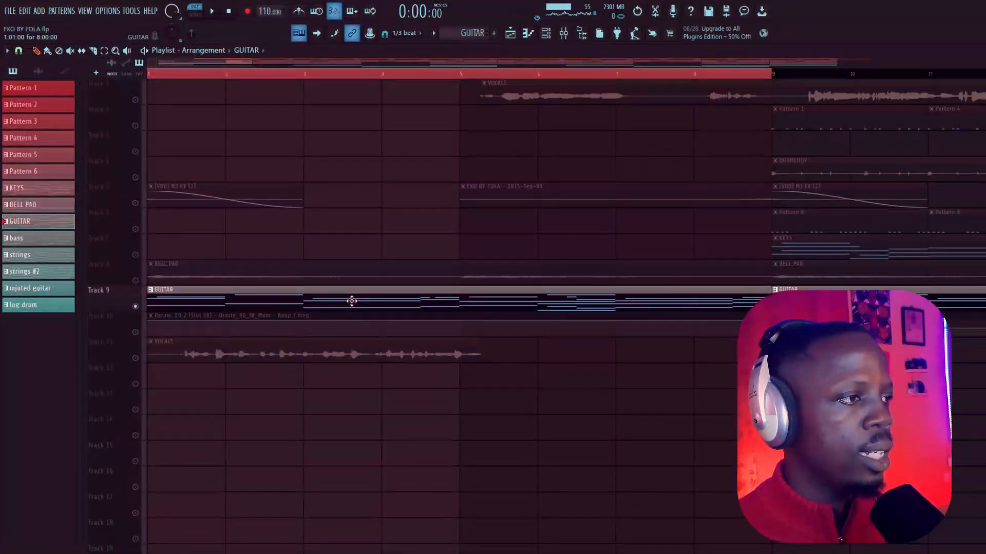
scroll(529, 78, down, 8)
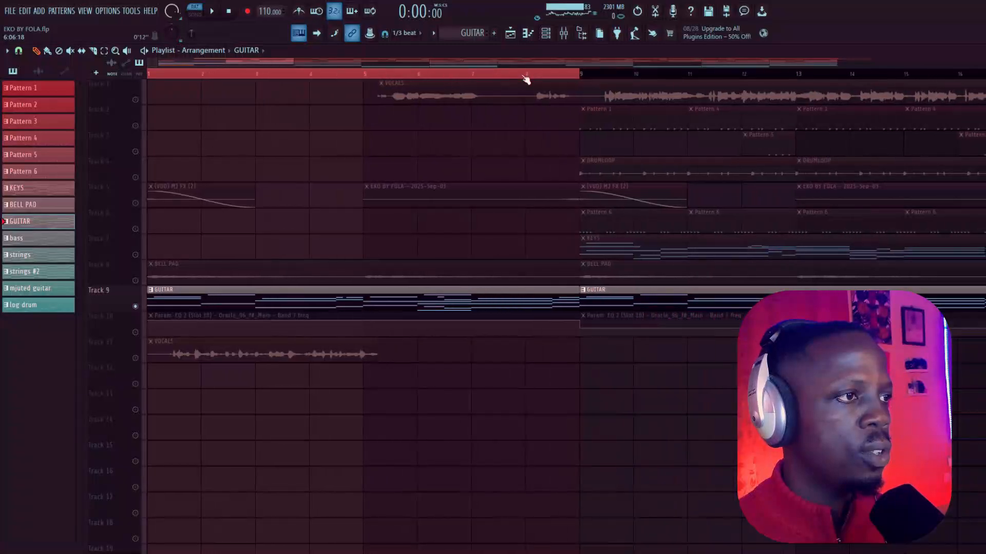
scroll(524, 78, down, 2)
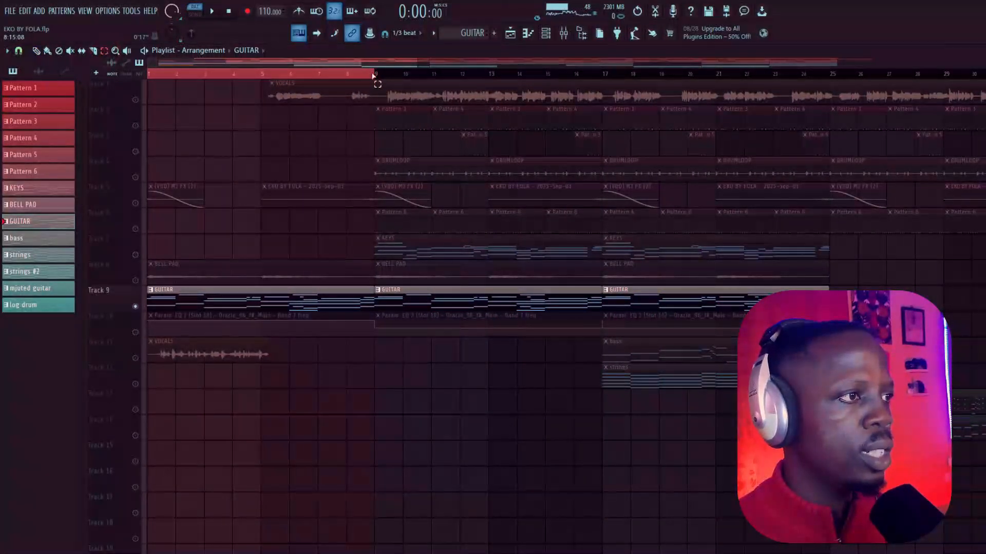
drag(373, 76, 839, 132)
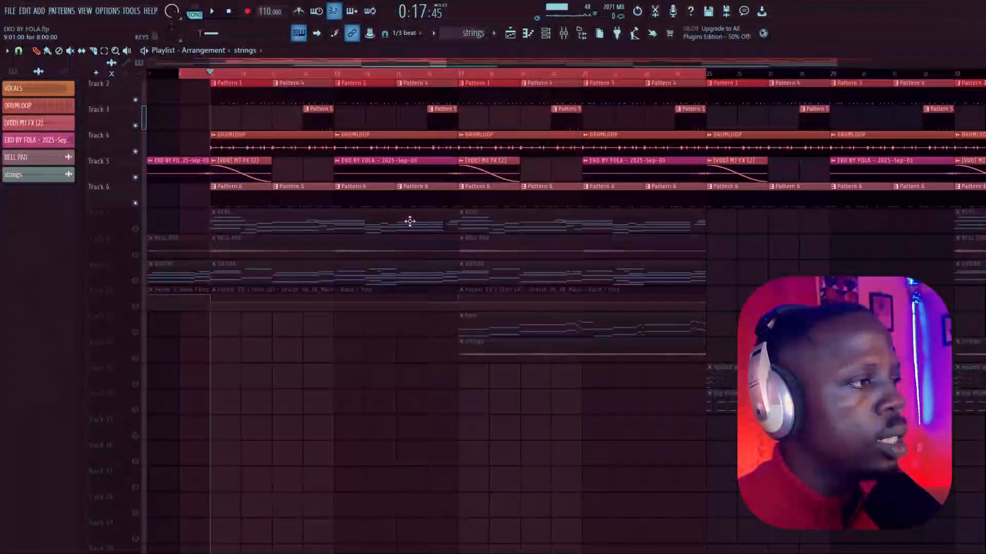
Examine the FL Keys and Lounge Lizard EP-4 instruments that play the KEYS pattern.
click(551, 37)
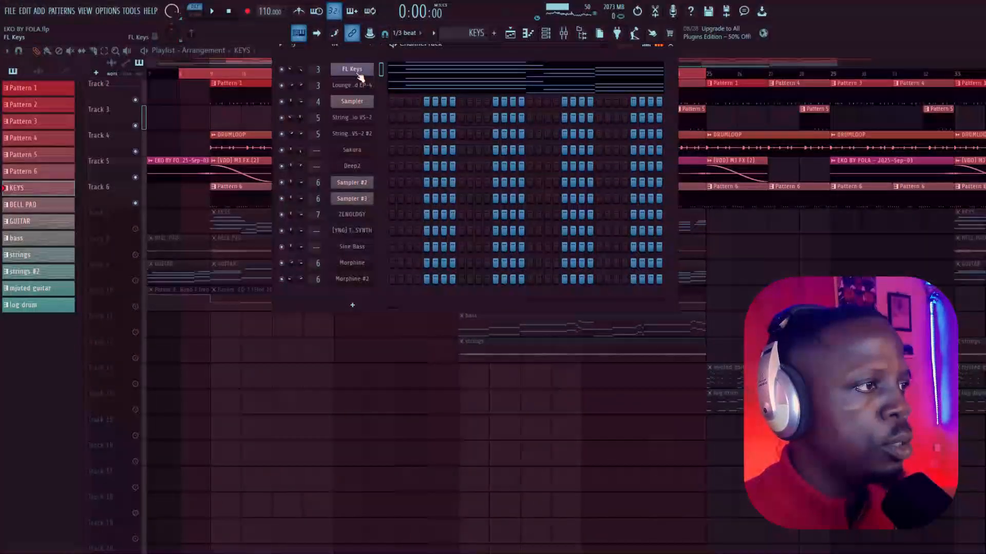
click(357, 71)
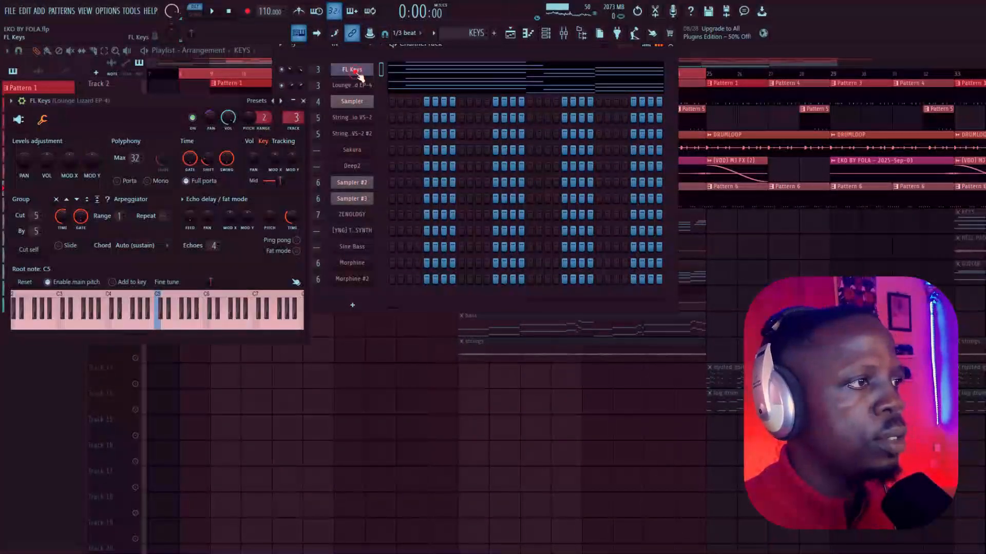
click(20, 121)
click(261, 102)
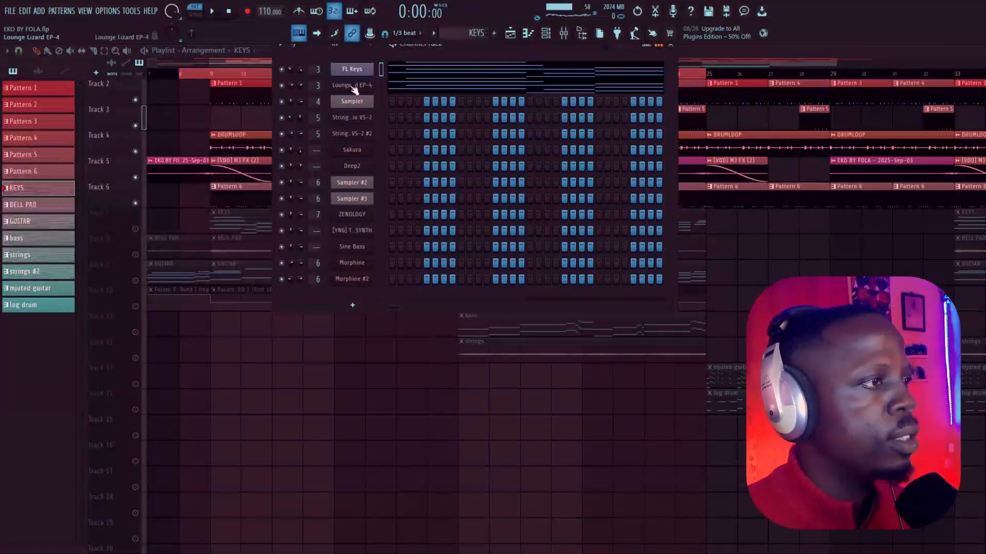
click(352, 85)
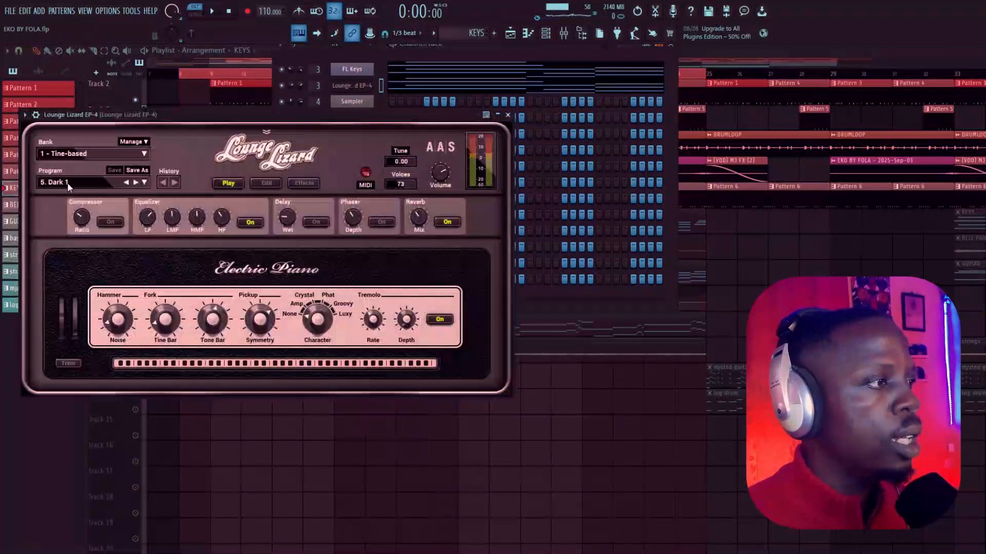
click(675, 131)
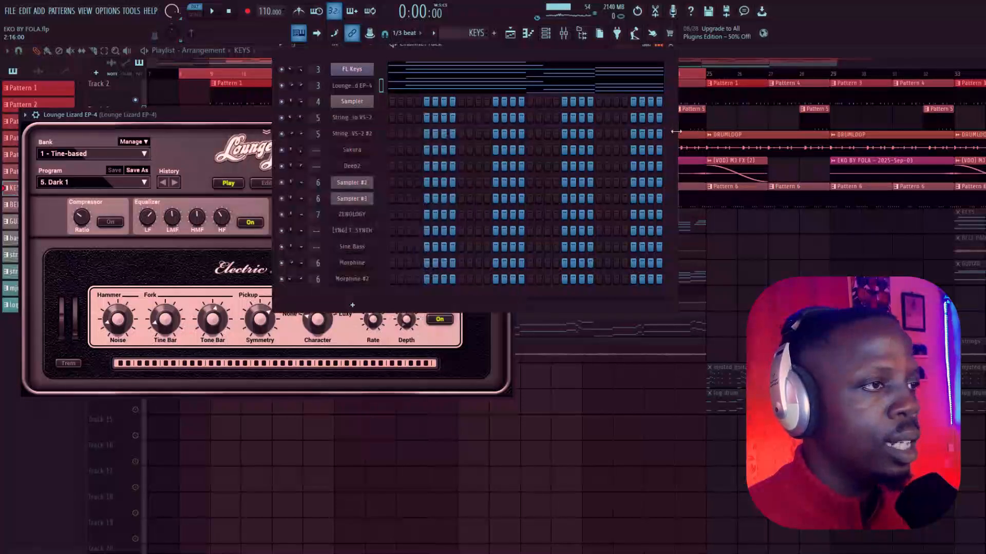
Examine the Fruity Compressor and Fruity parametric EQ 2 on the Lounge Lizard mixer insert and return to the playlist.
click(563, 33)
click(59, 76)
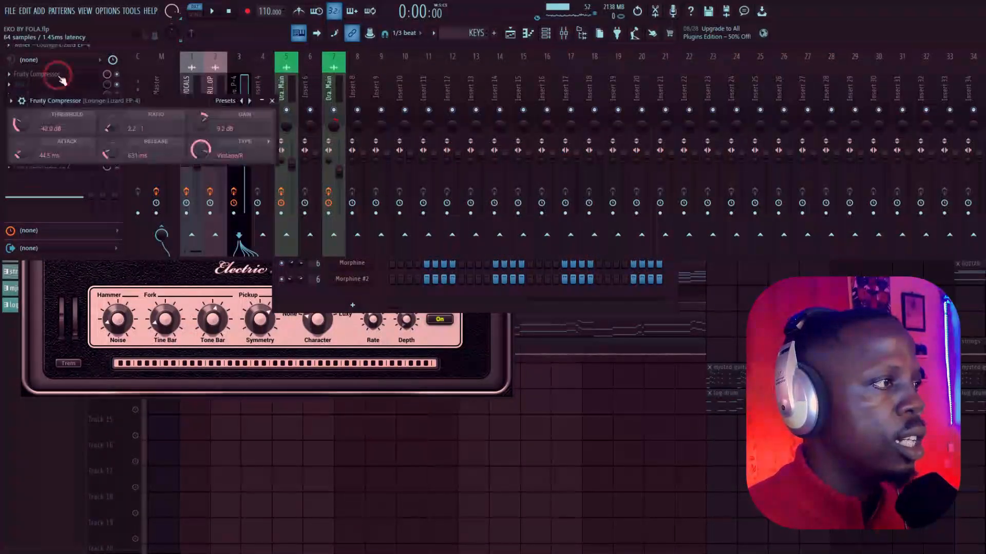
click(58, 76)
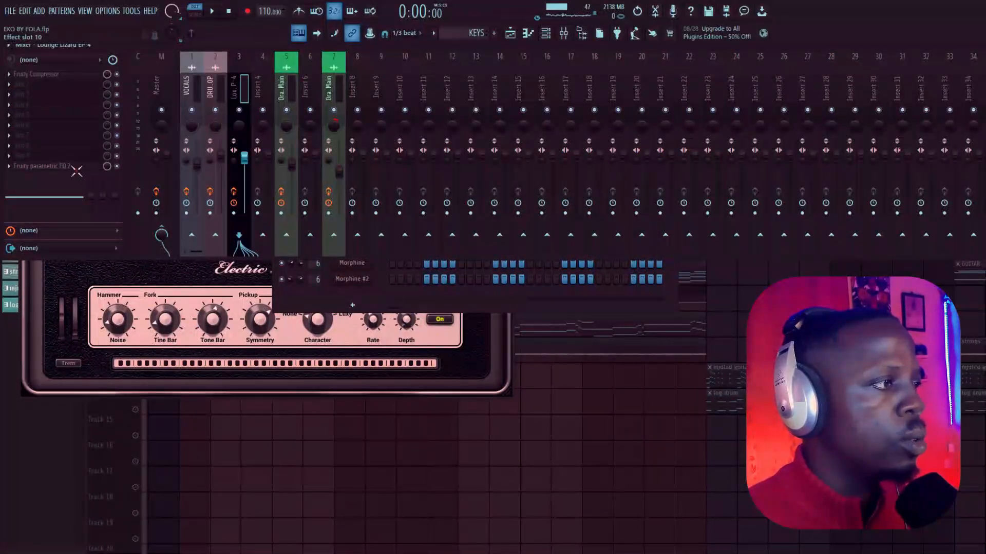
click(72, 166)
click(393, 114)
click(610, 462)
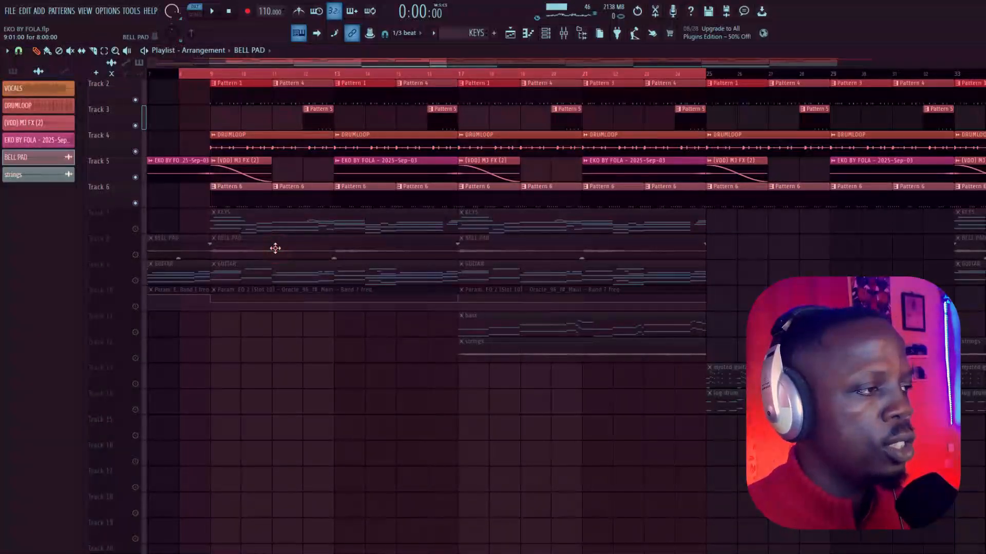
Solo the GUITAR track together with its EQ automation track and play the selected range.
click(252, 276)
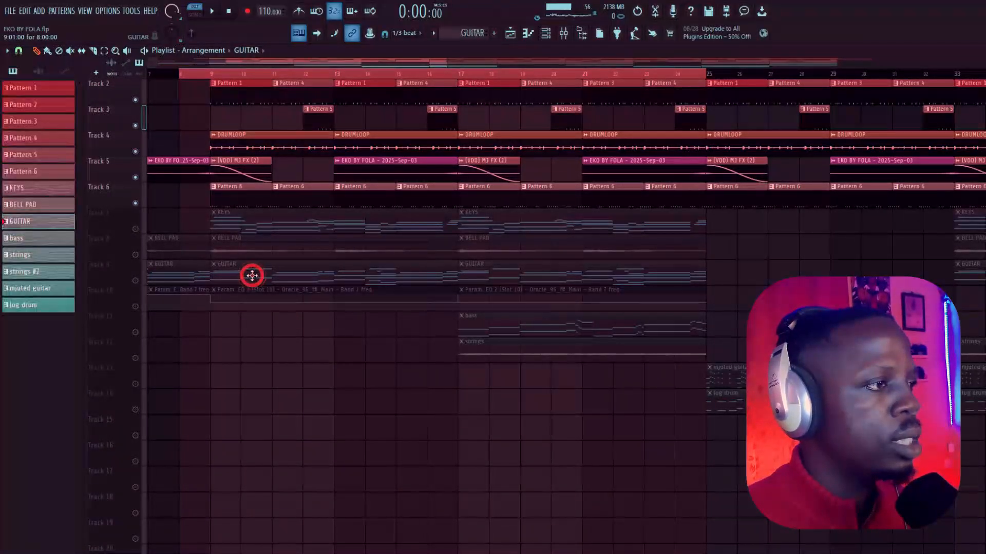
click(136, 308)
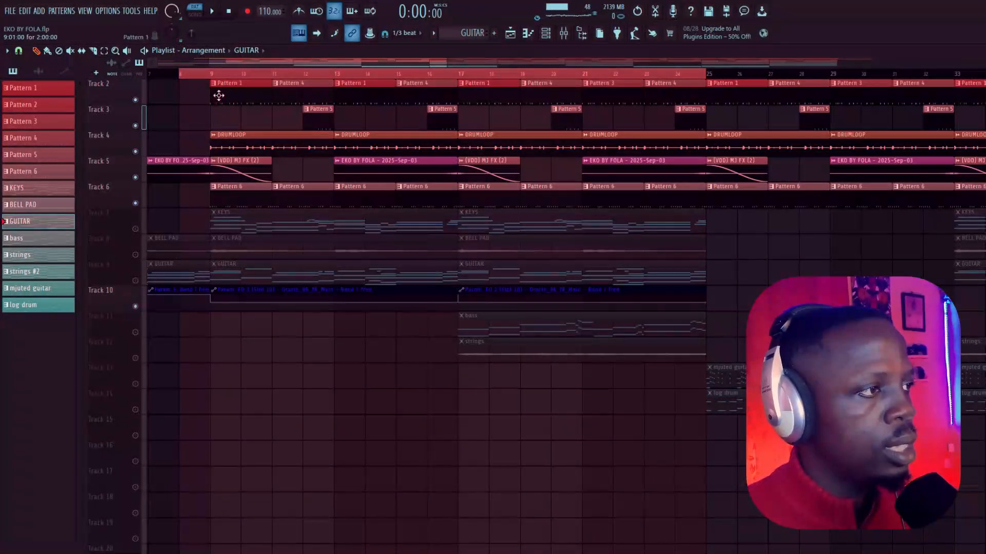
right_click(136, 281)
click(140, 308)
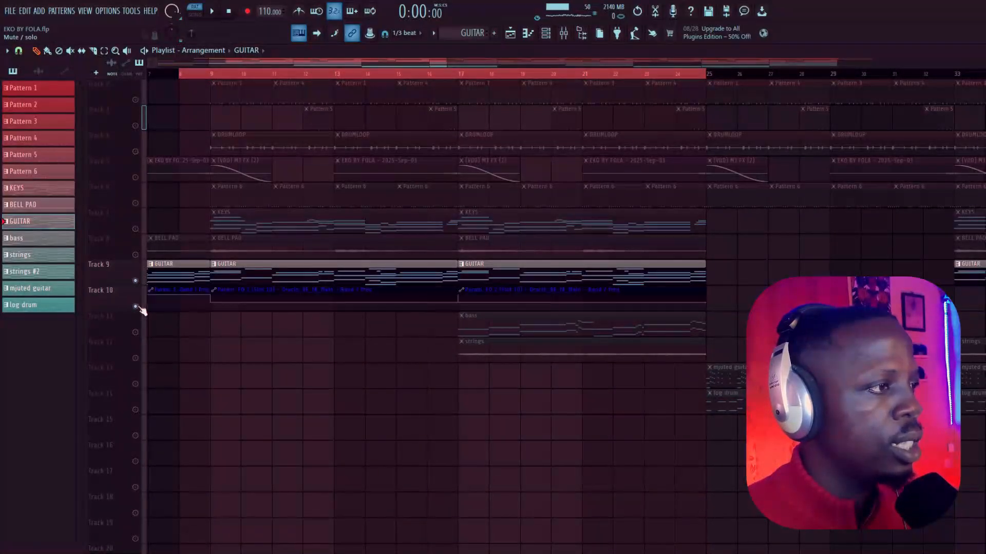
click(211, 11)
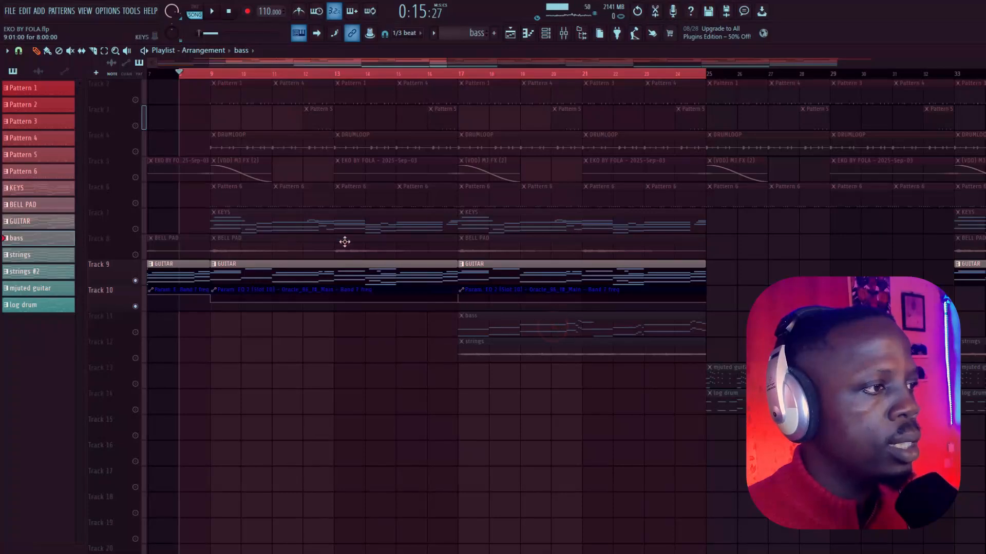
Examine the bass pattern's Sakura notes in the piano roll.
click(547, 34)
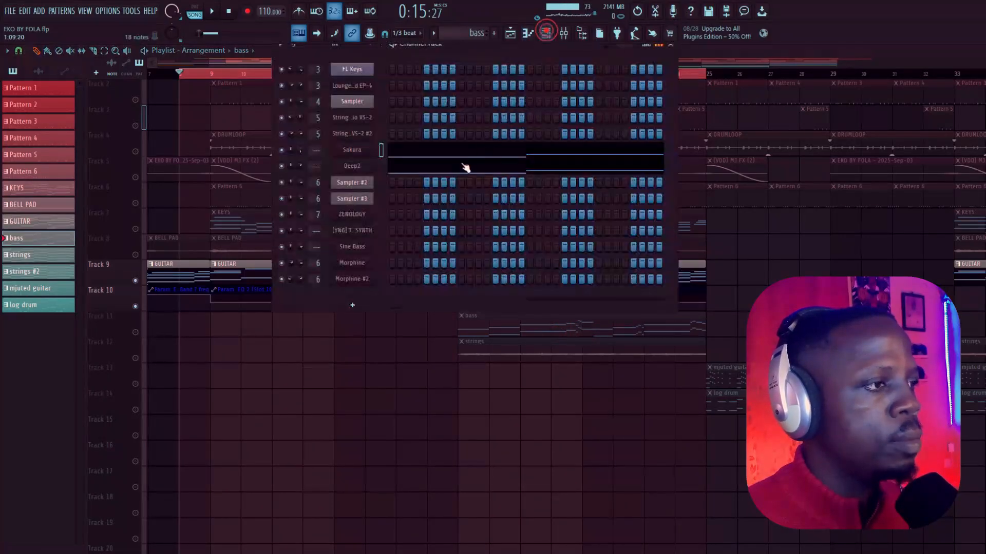
click(455, 155)
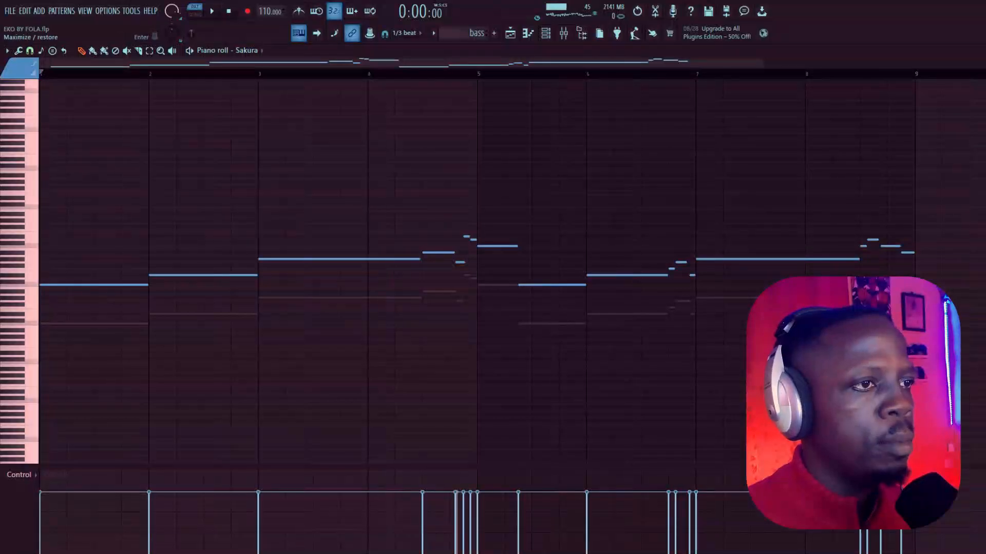
click(979, 50)
Open the Sakura bass instrument and its presets library.
click(345, 156)
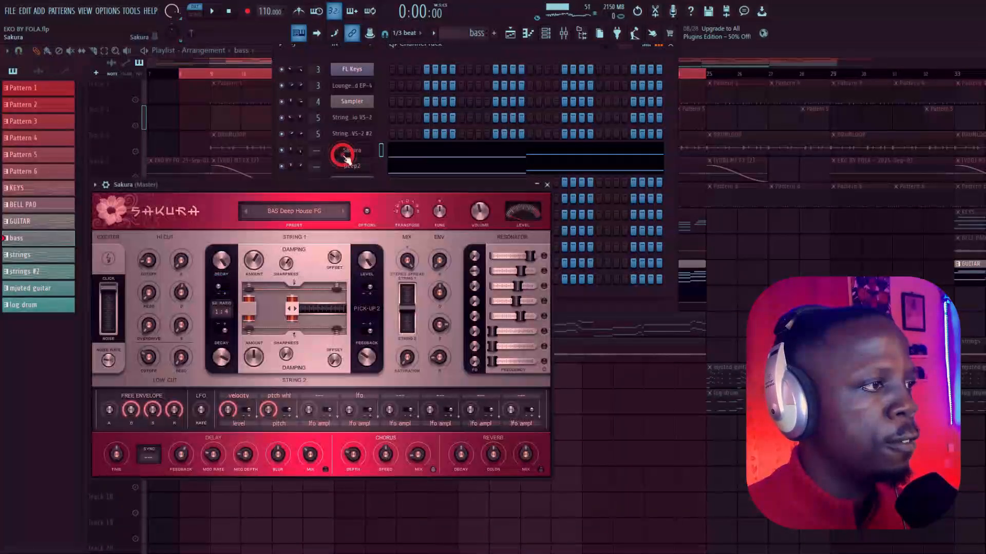
click(312, 218)
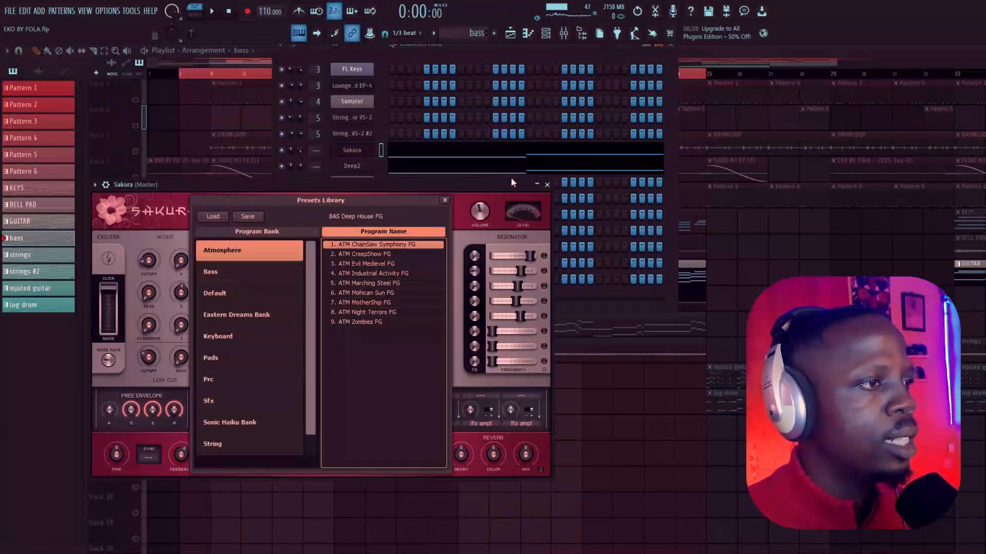
Inspect the Deep2 instrument in the channel rack and return to the playlist.
click(547, 185)
click(352, 168)
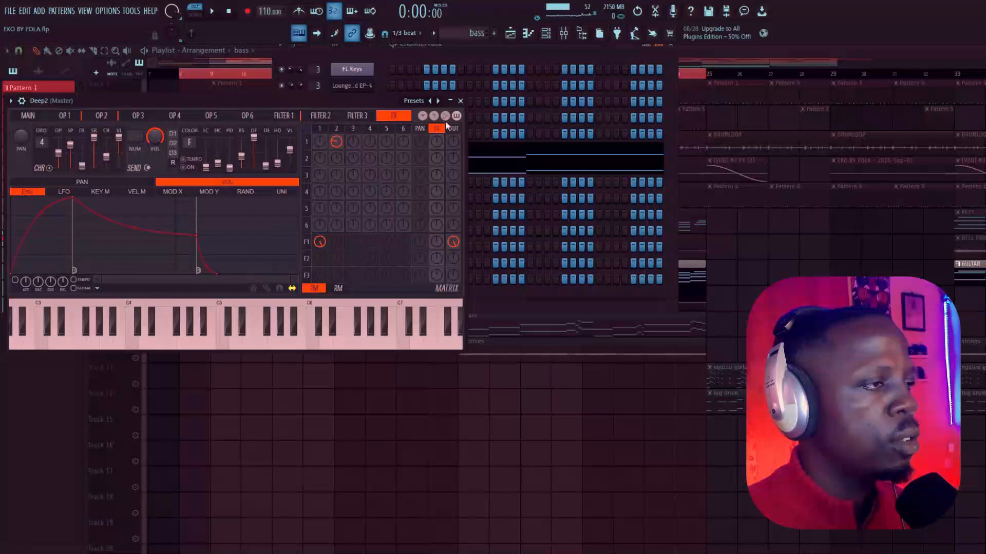
click(460, 101)
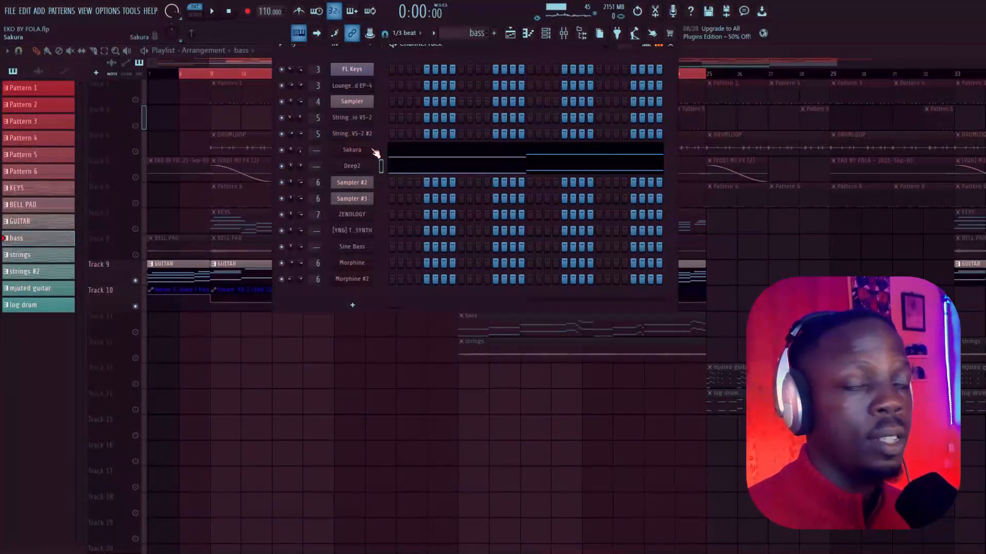
key(F6)
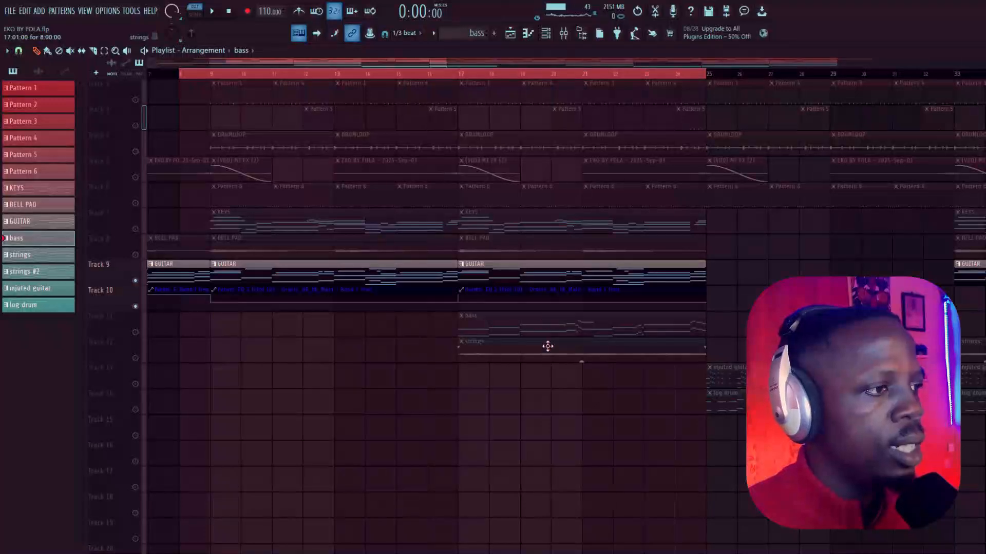
Solo the strings track to hear it alone and look further along the arrangement.
drag(547, 352, 450, 354)
right_click(136, 359)
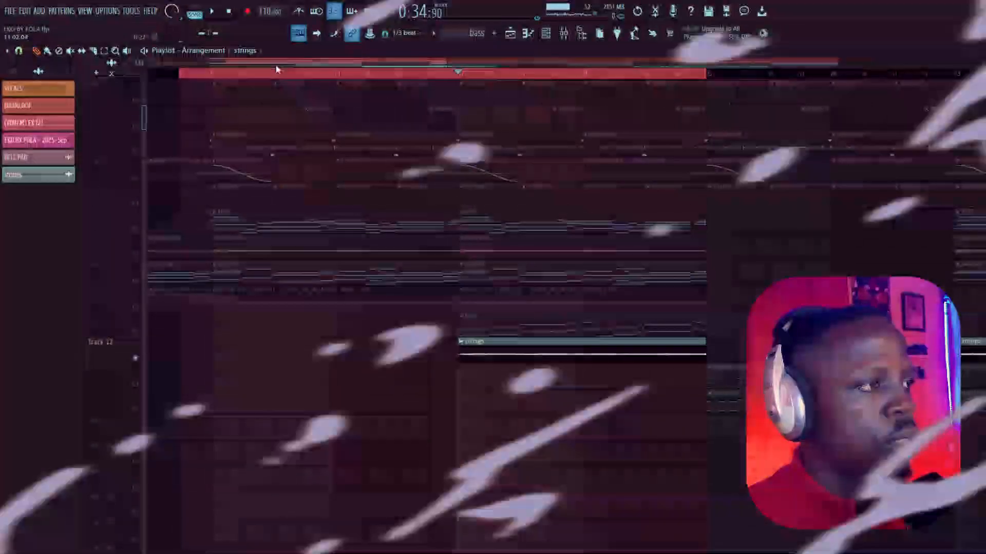
drag(276, 65, 288, 63)
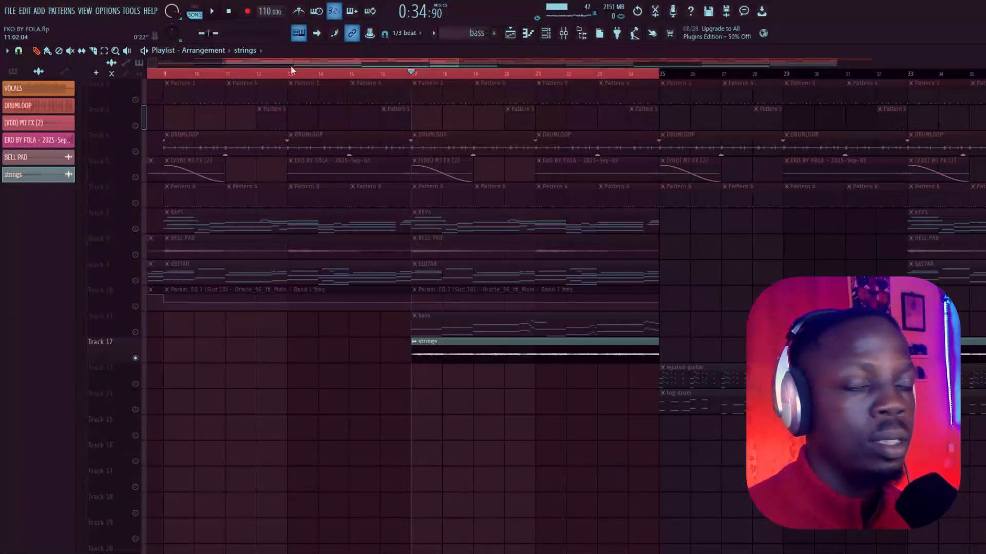
mouse_move(350, 64)
mouse_down()
mouse_move(434, 63)
mouse_move(358, 62)
mouse_up()
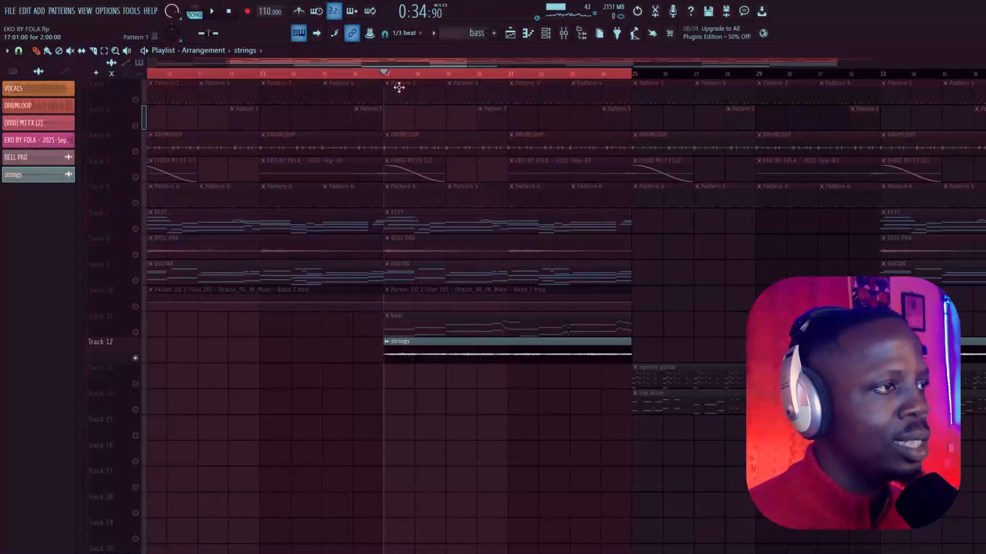
drag(381, 65, 464, 57)
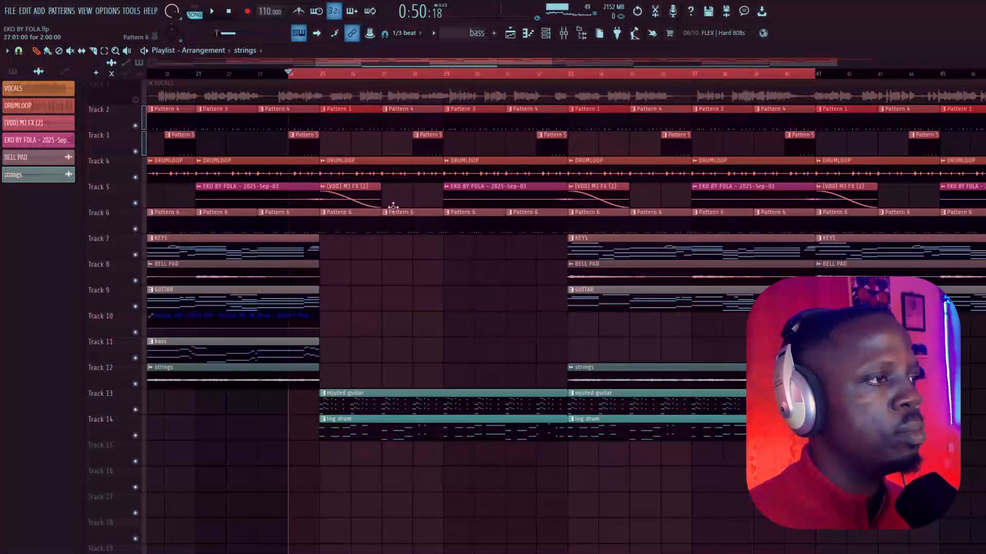
Examine the mjuted guitar pattern's ZENOLOGY notes in the piano roll.
click(434, 402)
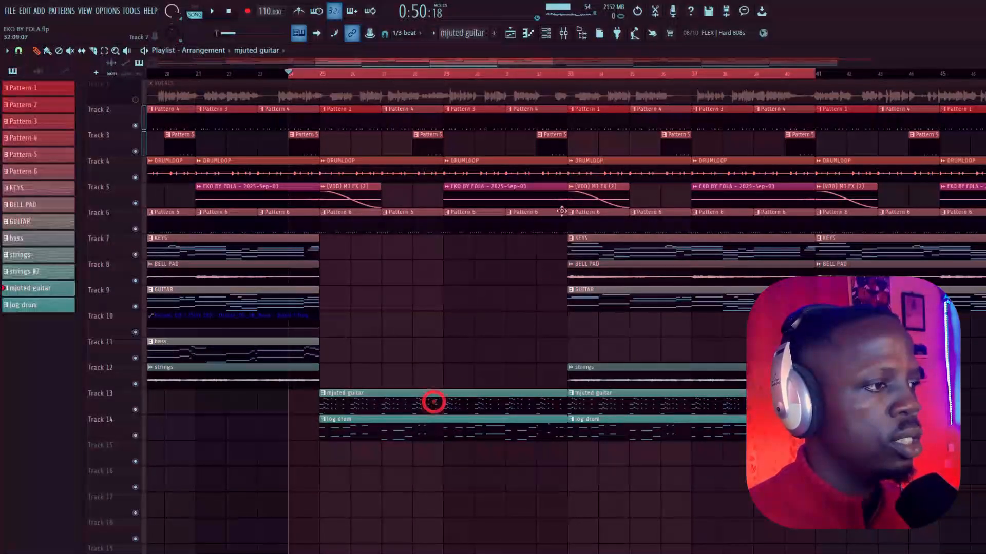
click(546, 35)
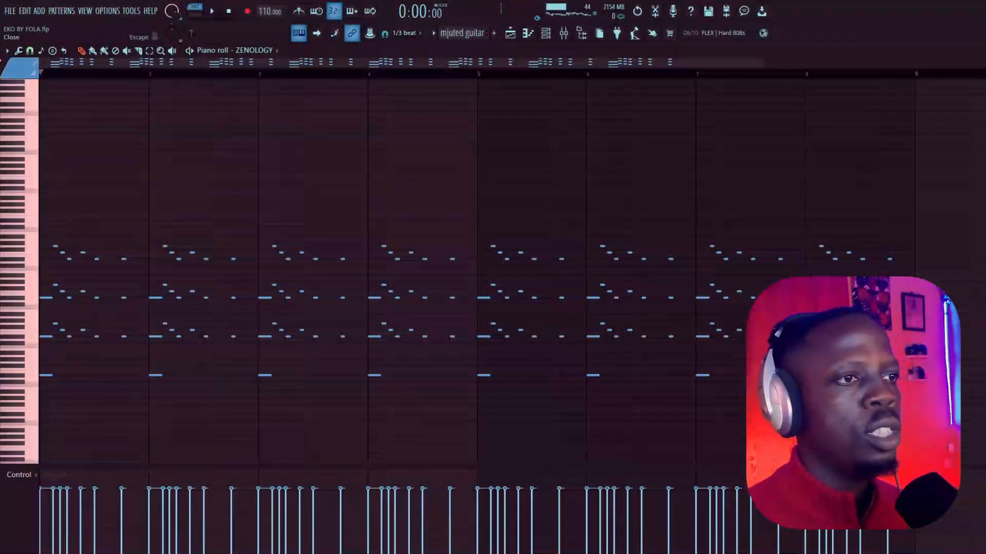
key(Escape)
click(539, 210)
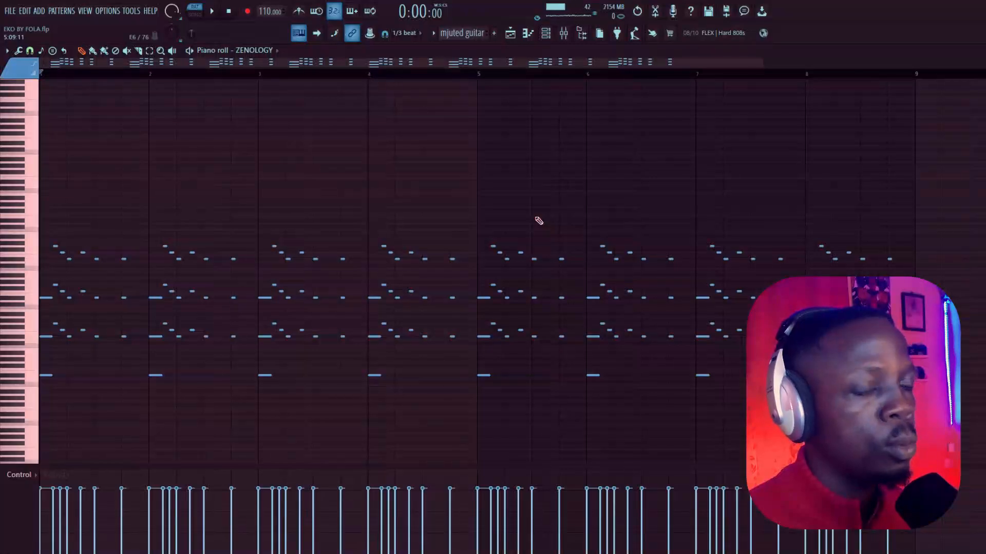
click(2, 57)
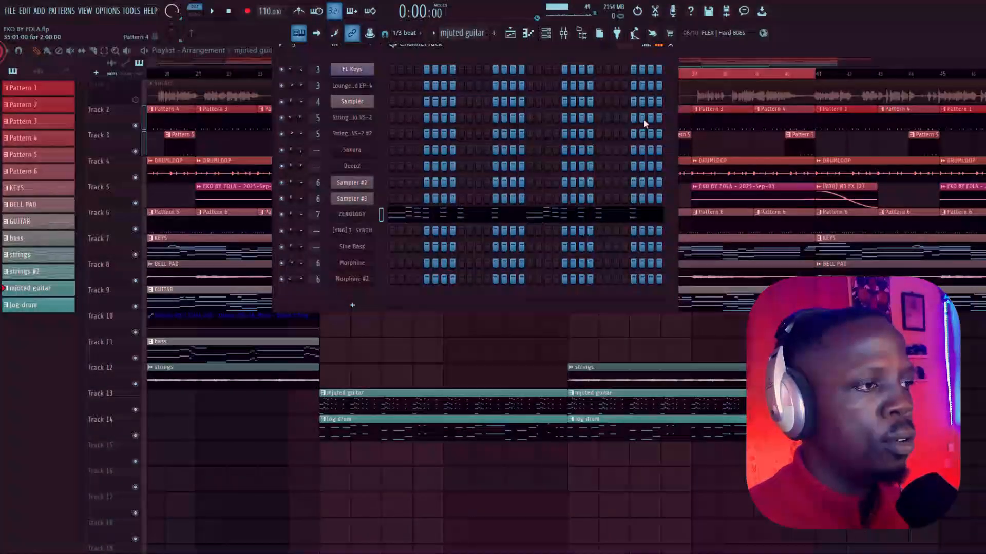
Inspect the Muted Guitar preset in the ZENOLOGY instrument behind the mjuted guitar pattern.
click(348, 216)
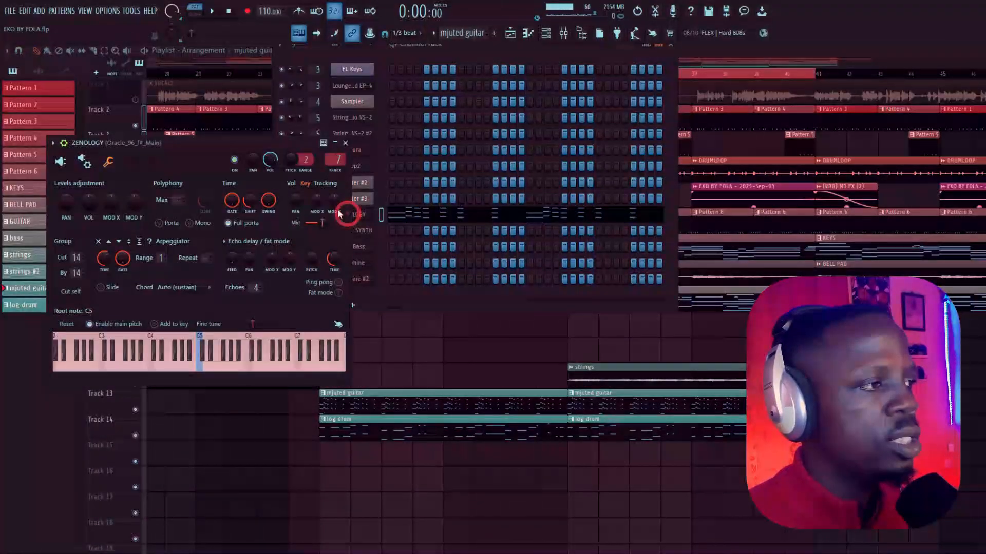
click(65, 165)
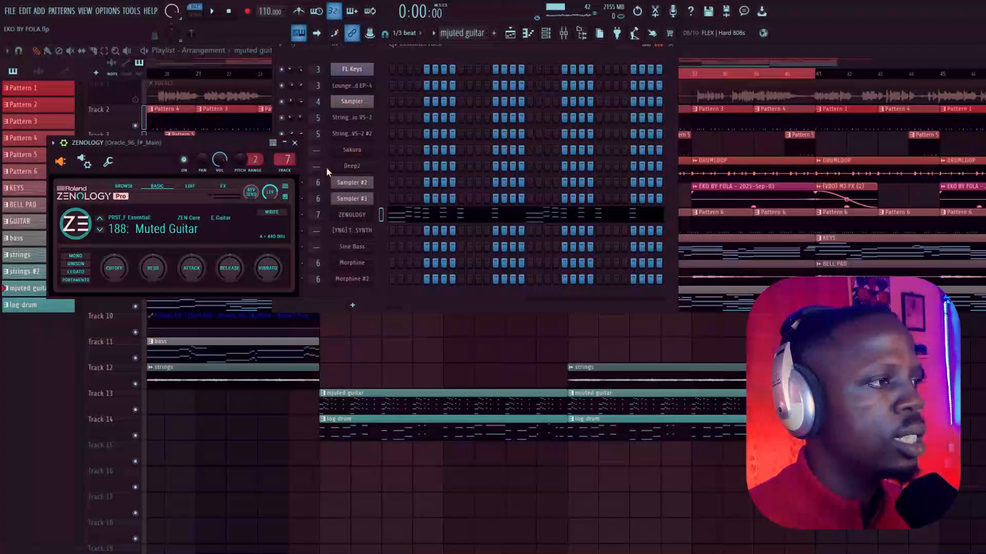
click(295, 144)
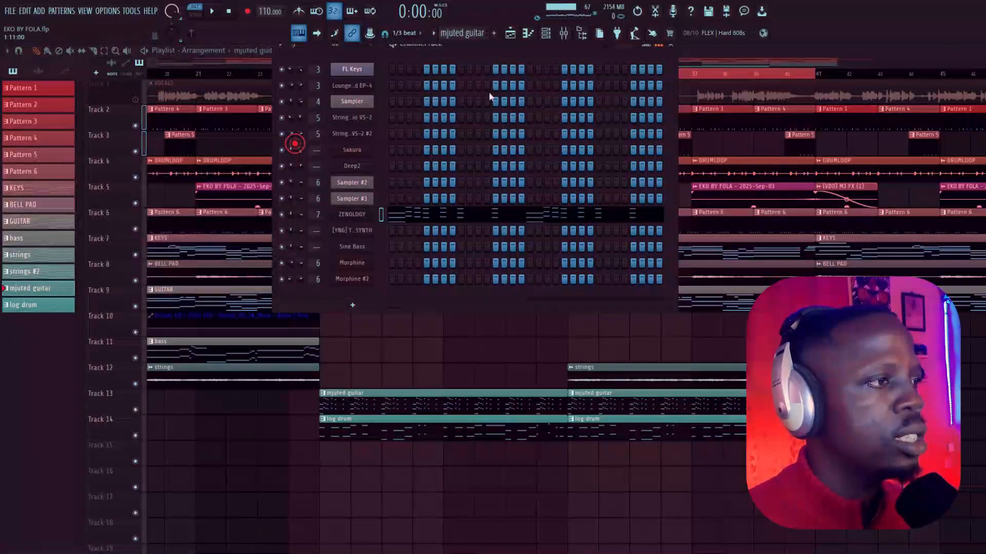
Examine the Fruity soft clipper, Fruity Stereo Shaper and ZENOLOGY FX chorus on the muted guitar's mixer insert.
click(566, 34)
click(66, 76)
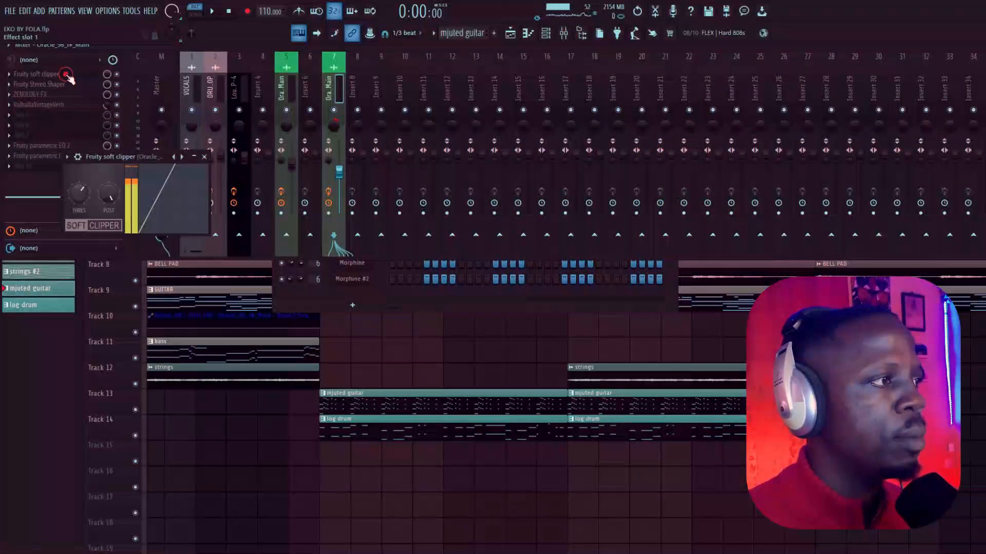
click(66, 76)
click(55, 84)
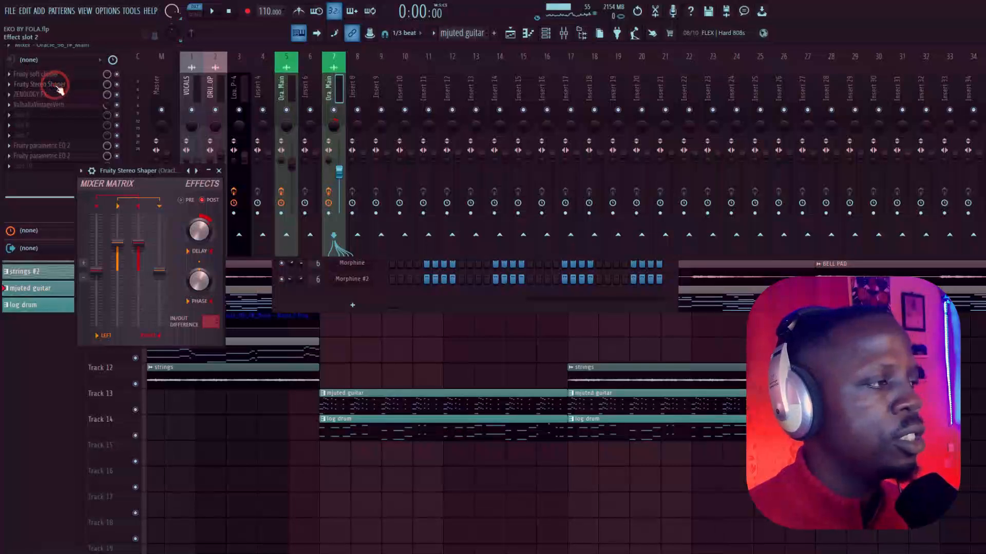
click(59, 89)
click(58, 96)
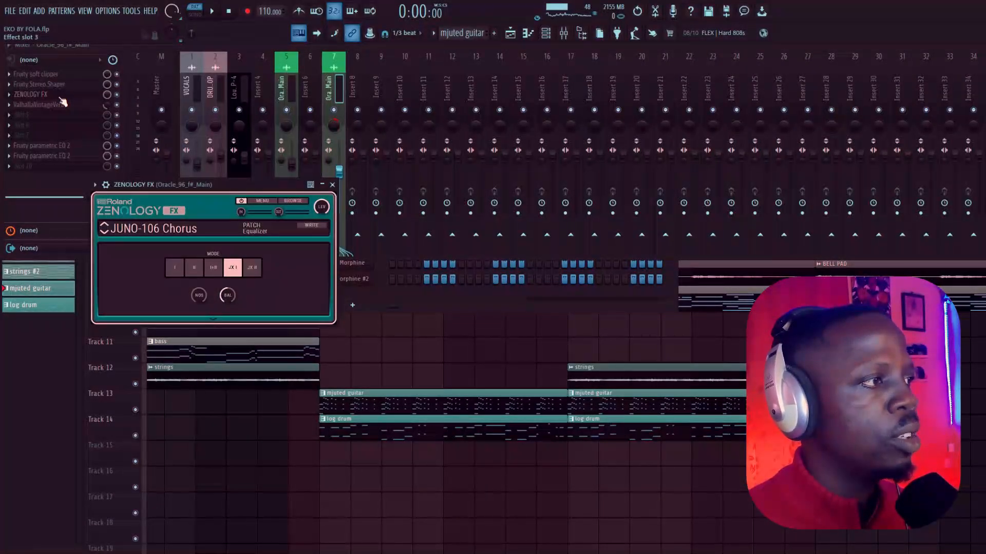
click(60, 98)
Examine the ValhallaVintageVerb and both Fruity parametric EQ 2 effects on the muted guitar's insert and return to the playlist.
click(61, 104)
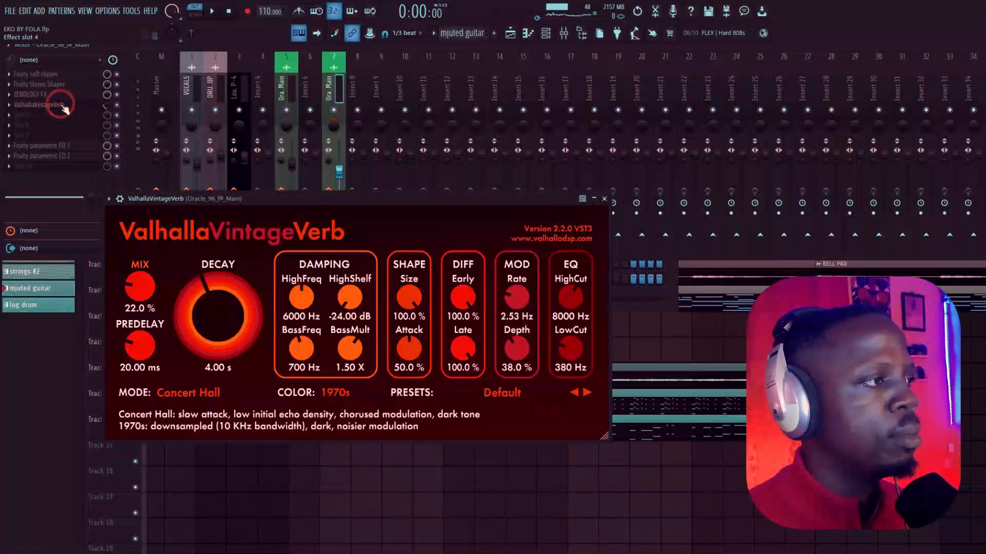
click(62, 105)
click(69, 146)
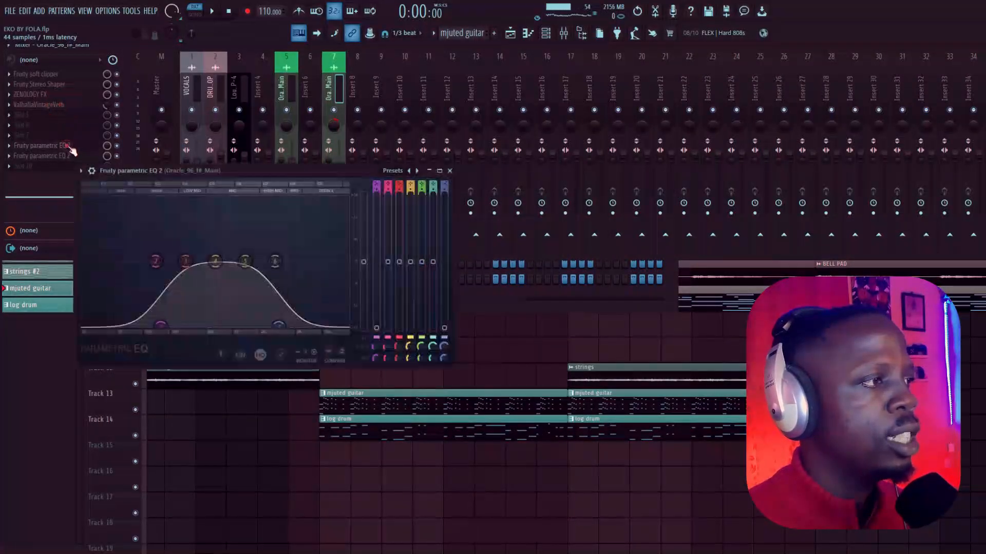
click(71, 146)
click(66, 156)
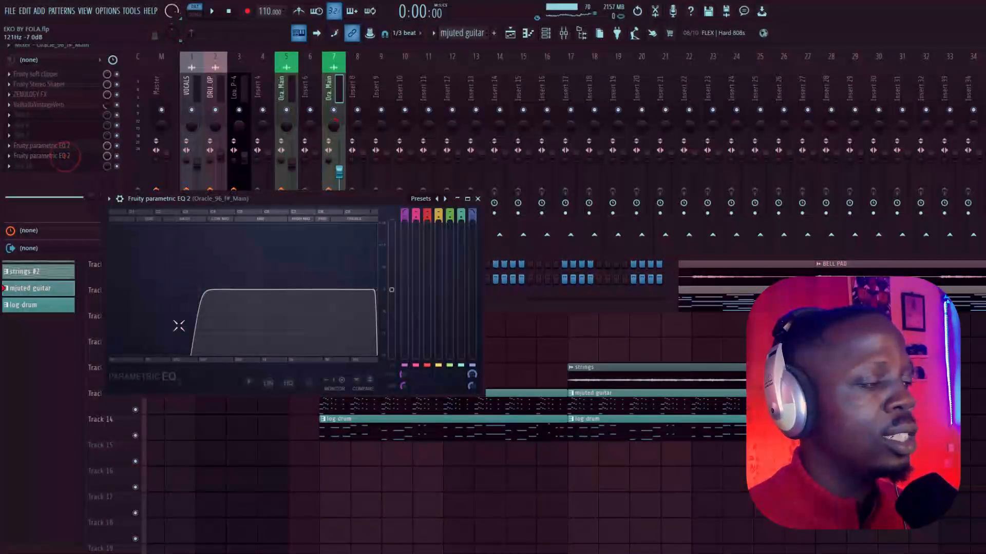
click(477, 200)
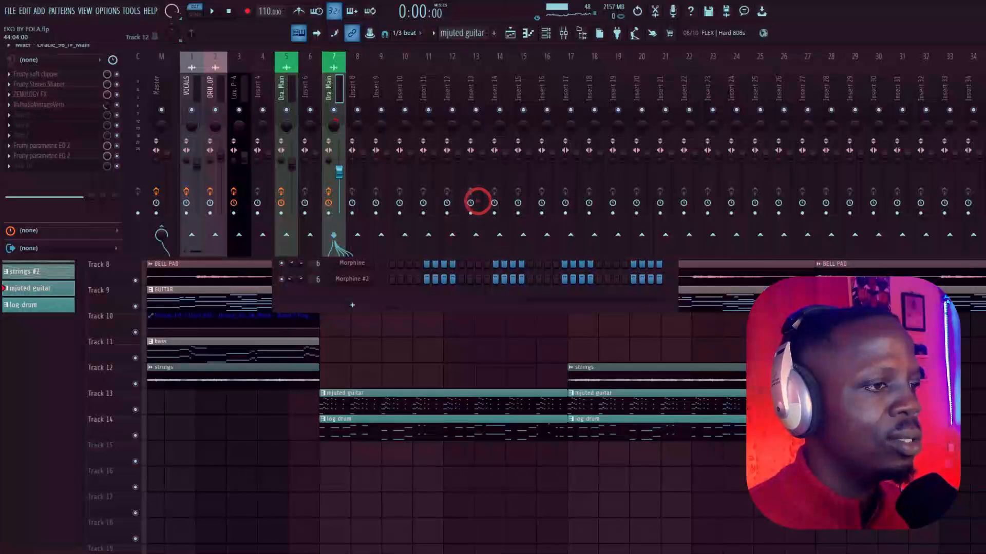
key(F5)
Examine the log drum pattern's synth notes in the piano roll.
click(547, 428)
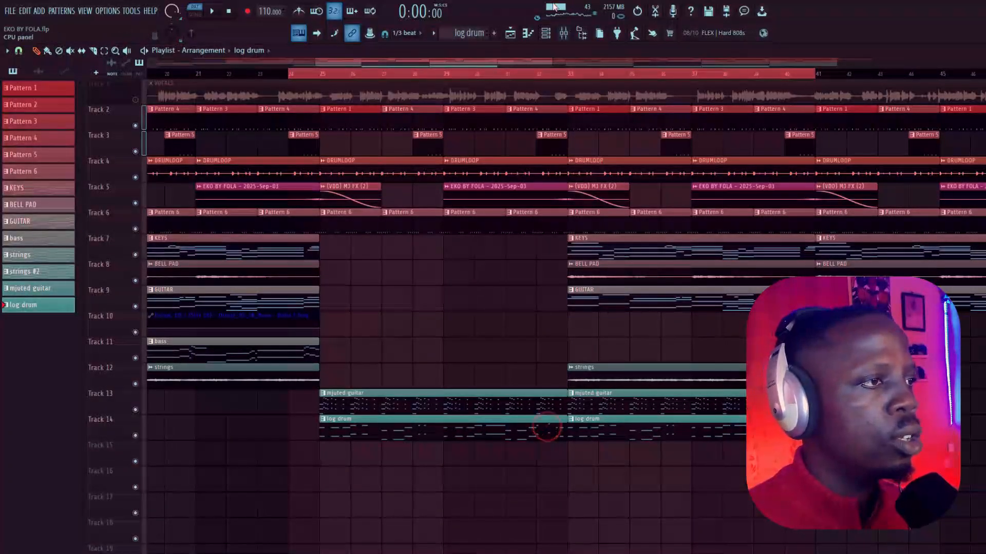
click(546, 34)
click(407, 233)
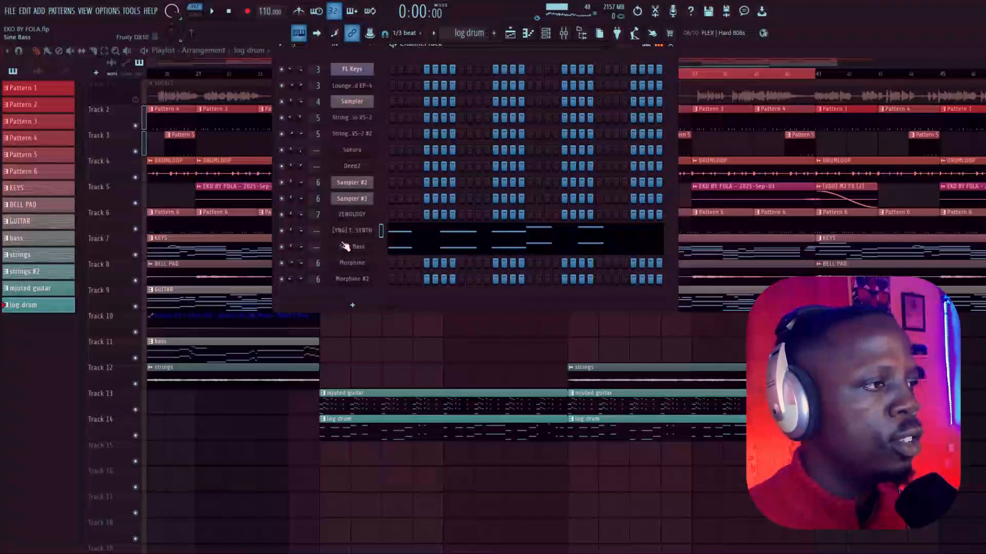
Inspect the [YNG] TYLER ICU - SYNTH sampler and the Sine Bass DX10 synth behind the log drum, then return to the playlist.
click(355, 236)
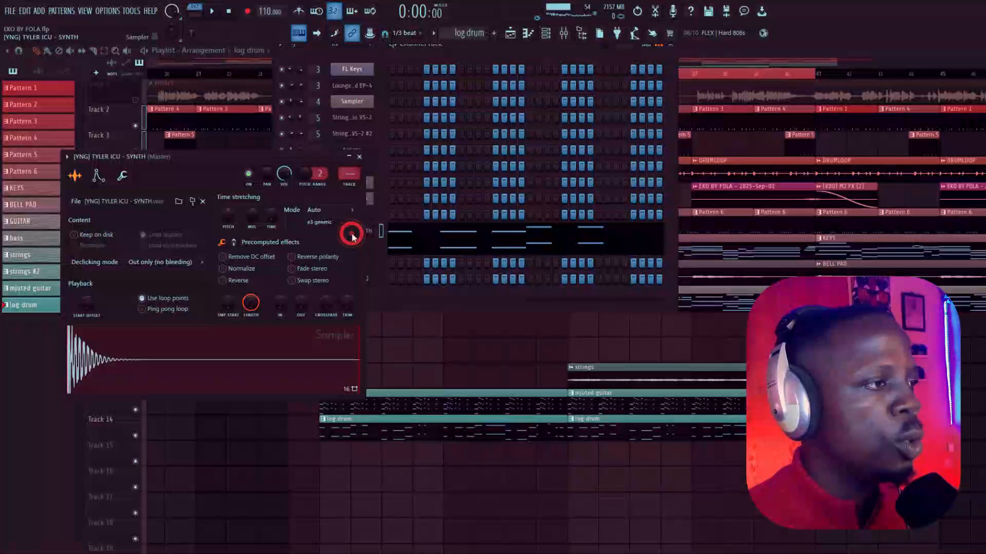
click(411, 293)
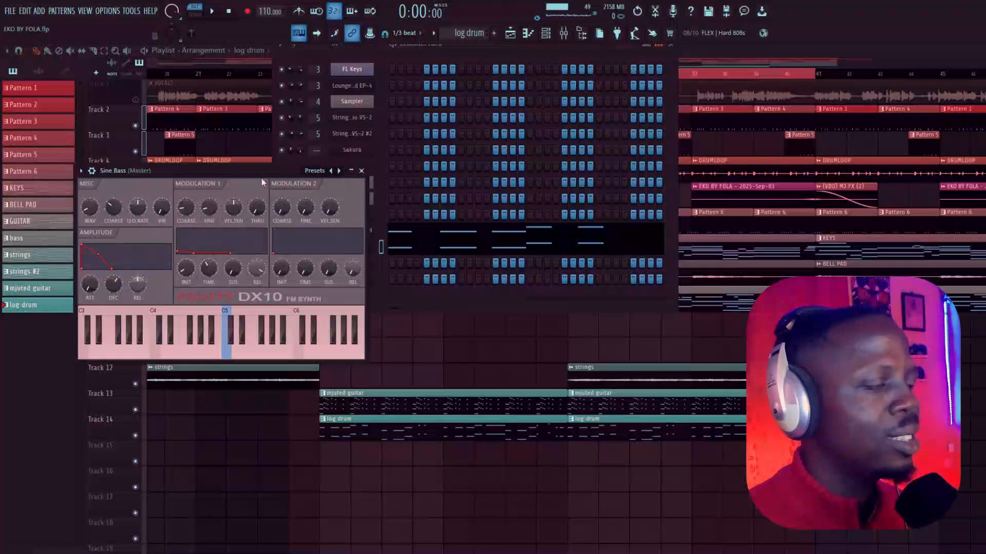
click(362, 171)
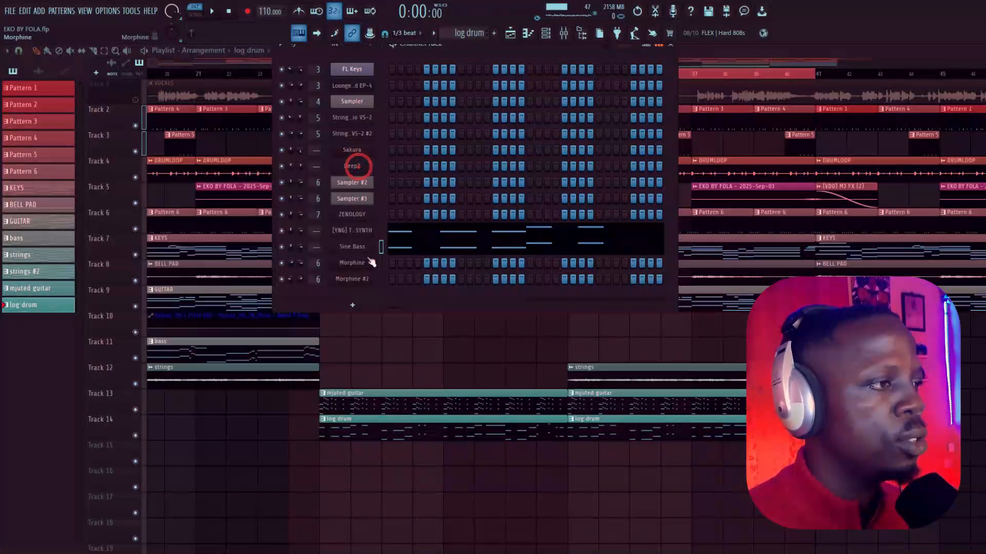
key(F6)
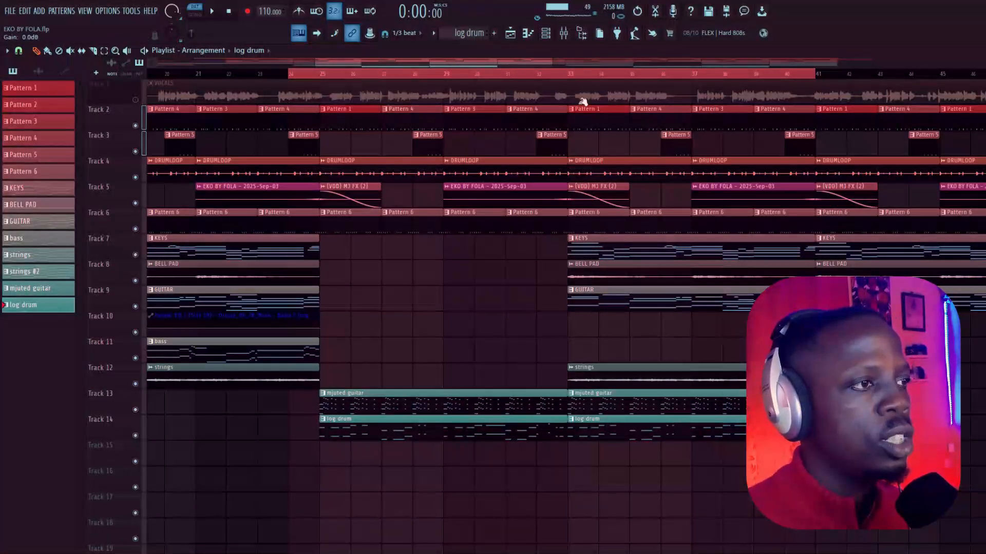
Review the full song arrangement in the playlist from the intro through to the ending.
scroll(557, 77, down, 3)
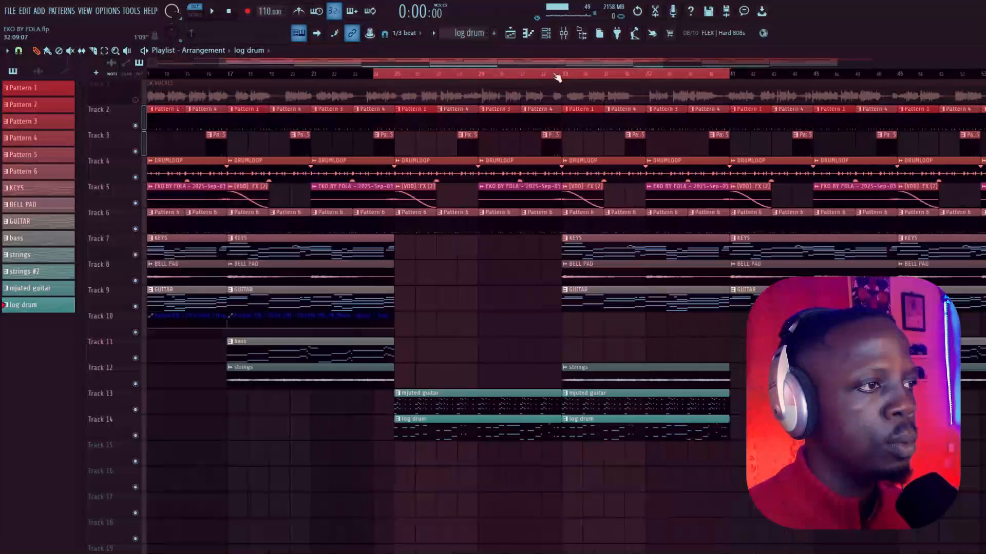
drag(508, 59, 624, 58)
scroll(627, 78, down, 2)
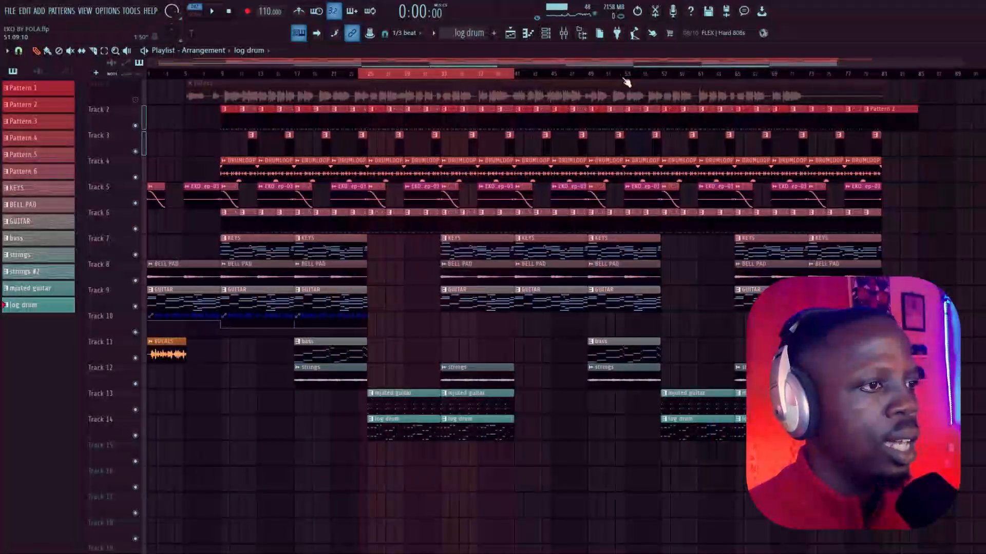
scroll(627, 82, up, 1)
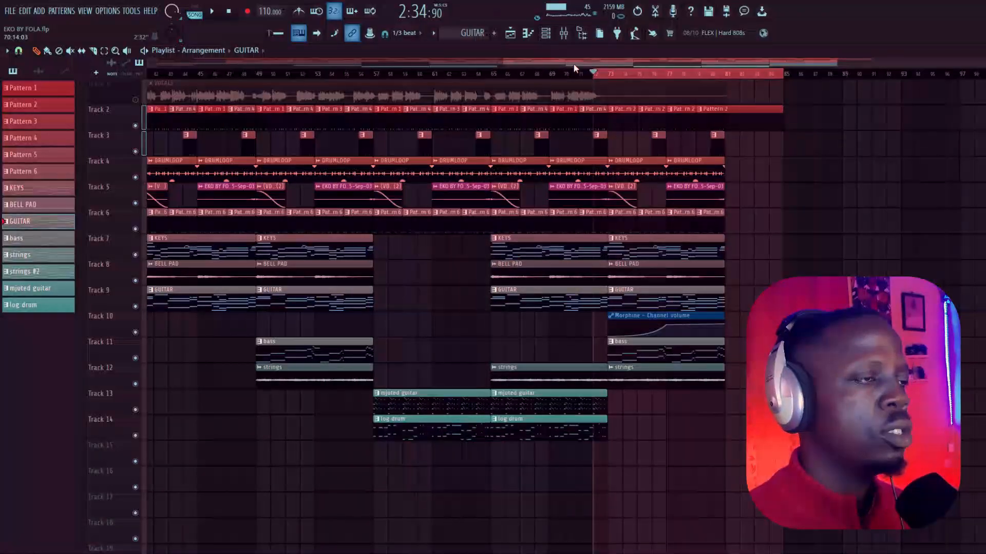
drag(487, 64, 196, 60)
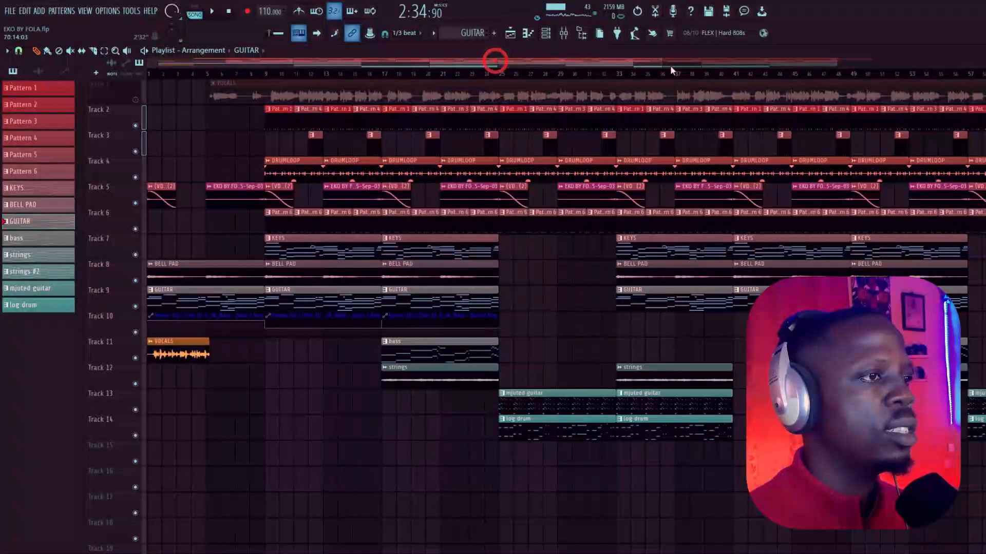
drag(660, 66, 978, 70)
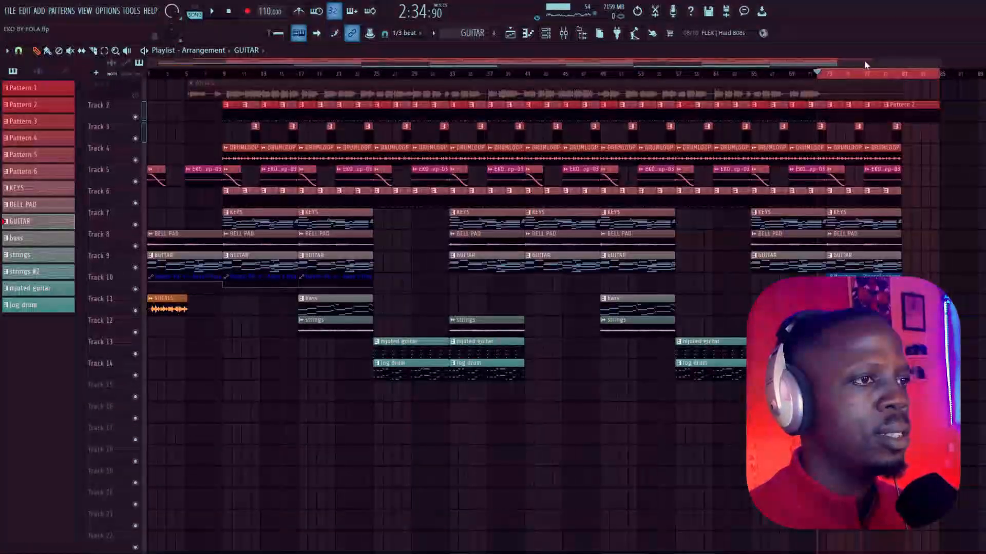
Clear the playlist's time selection and unmute the vocals track for full-song playback.
click(846, 77)
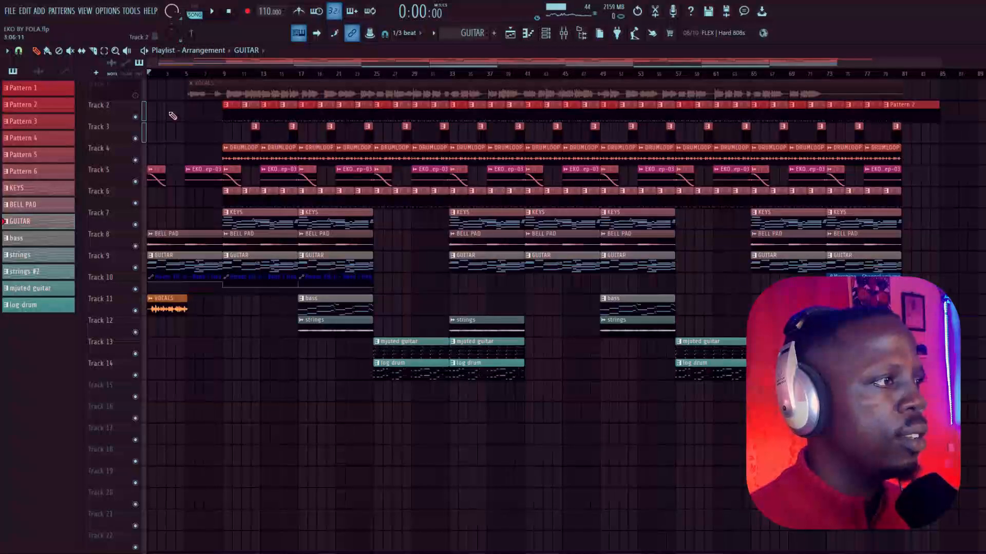
click(134, 96)
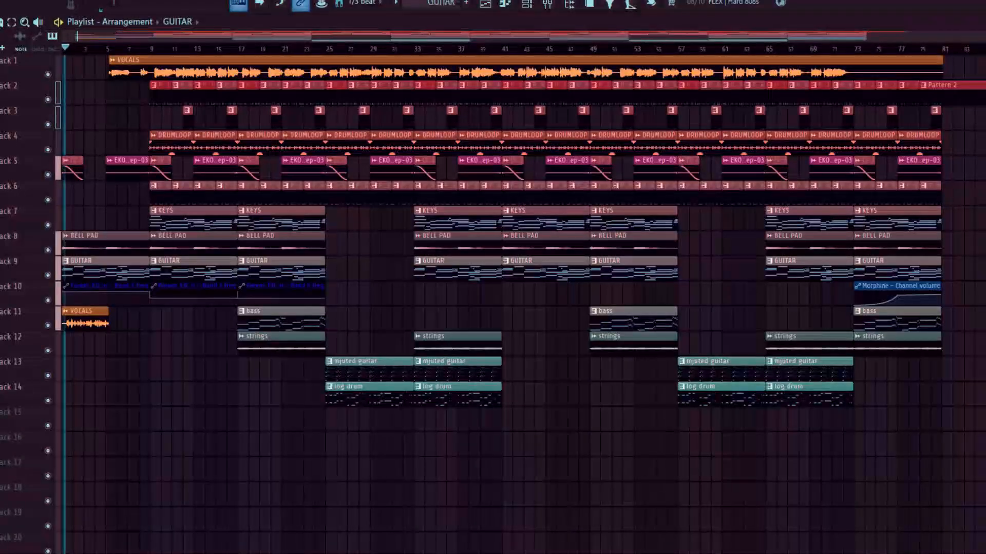